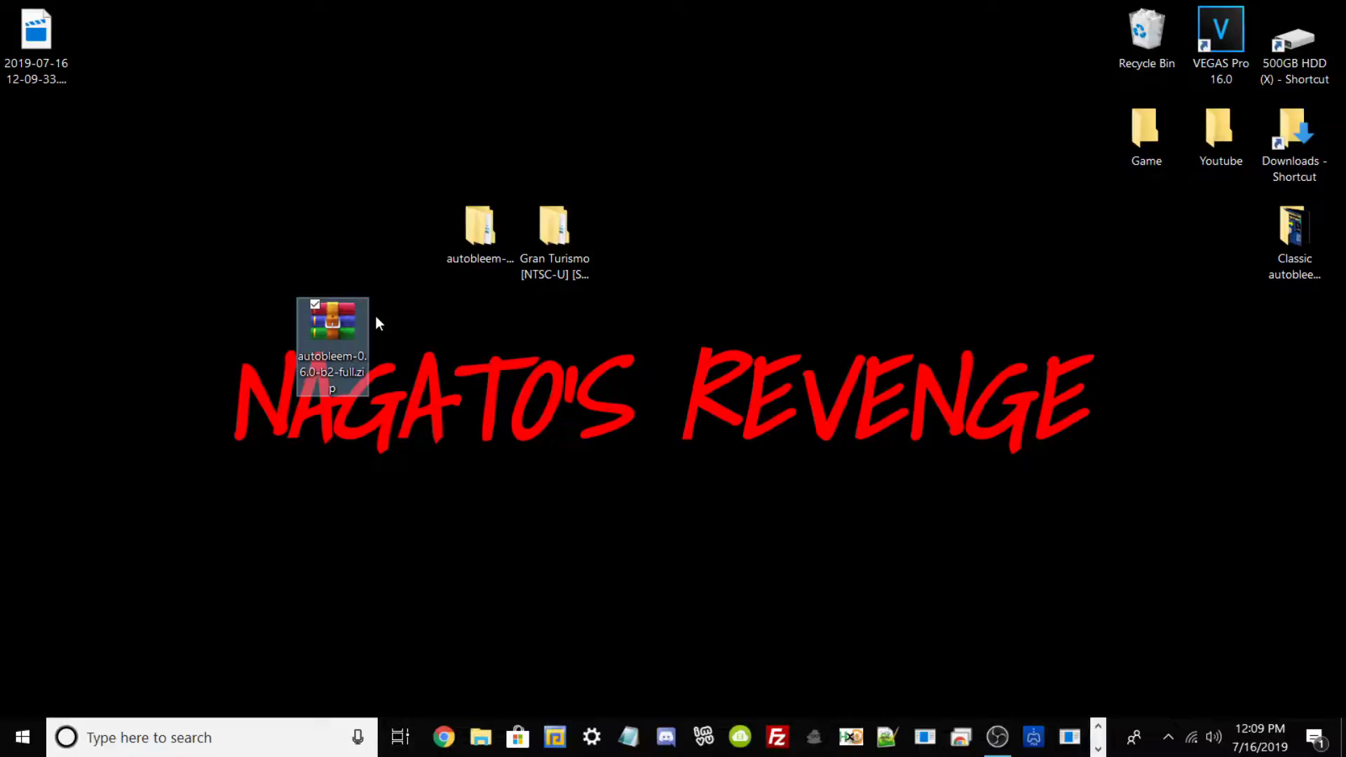
- Move the autobleem zip archive below the Classic autobleem folder on the desktop and check the contents of the autobleem-0.6.0-b2-full folder
{"action": "left_click_drag", "start_coordinate": [343, 323], "coordinate": [1297, 336]}
{"action": "left_click_drag", "start_coordinate": [445, 219], "coordinate": [223, 223]}
{"action": "left_click_drag", "start_coordinate": [543, 231], "coordinate": [331, 240]}
{"action": "double_click", "coordinate": [267, 245]}
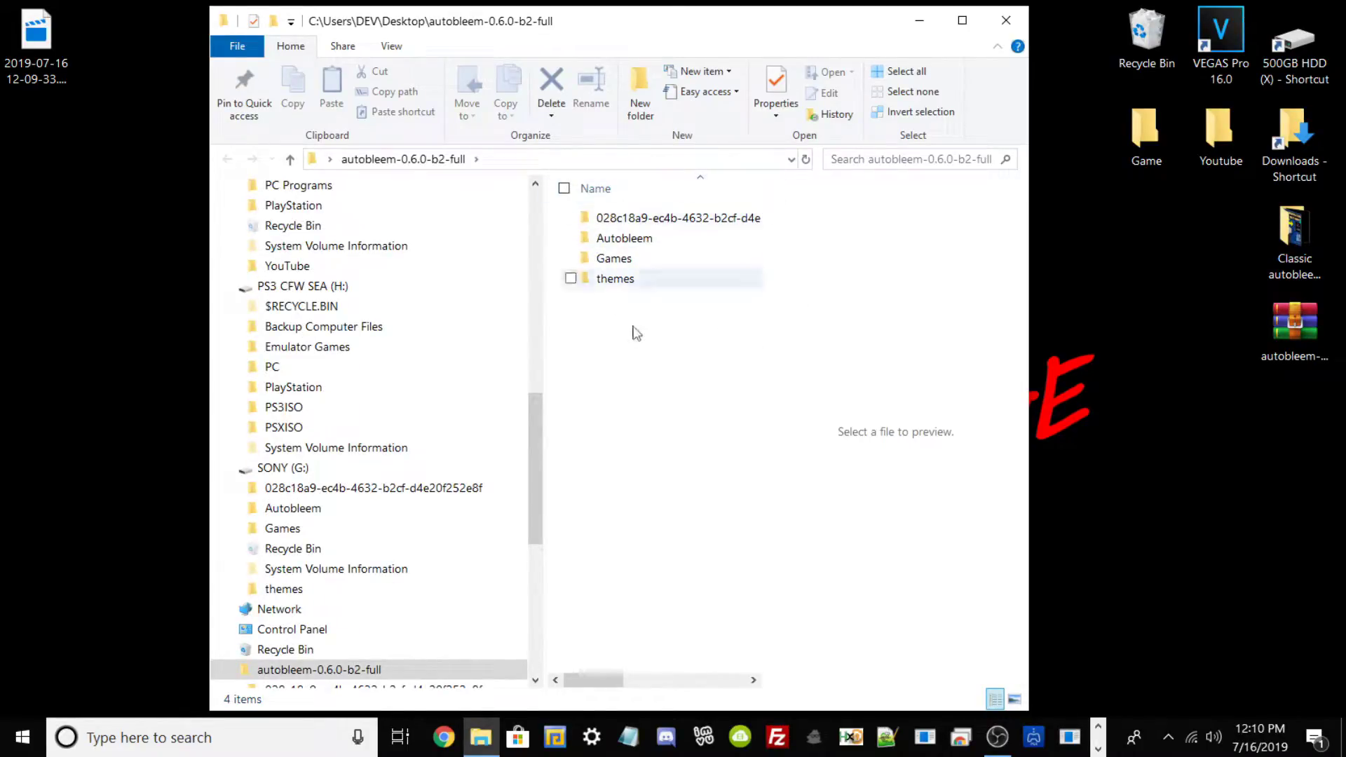
{"action": "left_click", "coordinate": [1005, 20]}
- Look through the Gran Turismo [NTSC-U] [SCUS-94194] folder down to the EBOOT.PBP file in SCUS94194, and close the window
{"action": "left_click_drag", "start_coordinate": [324, 235], "coordinate": [547, 236]}
{"action": "left_click", "coordinate": [216, 238]}
{"action": "left_click_drag", "start_coordinate": [259, 242], "coordinate": [442, 240]}
{"action": "double_click", "coordinate": [573, 242]}
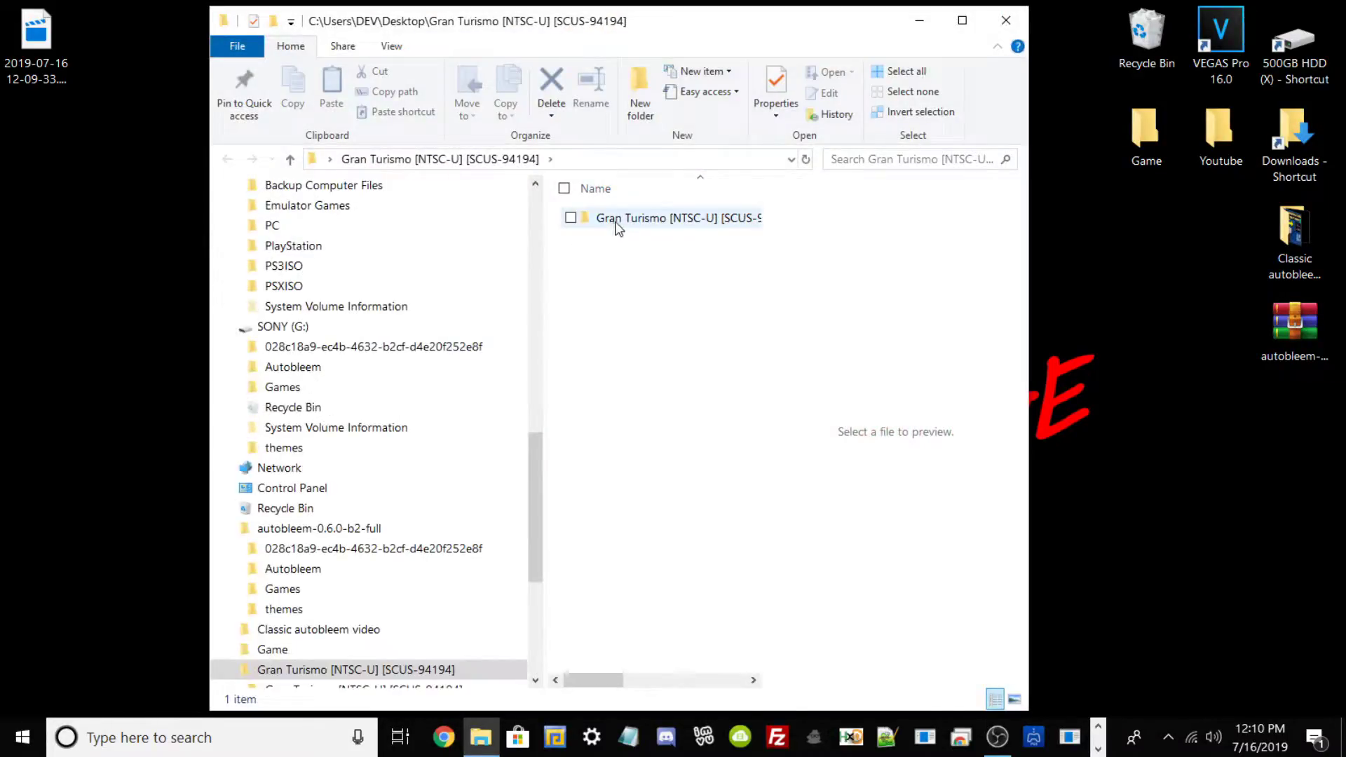
{"action": "left_click", "coordinate": [615, 223]}
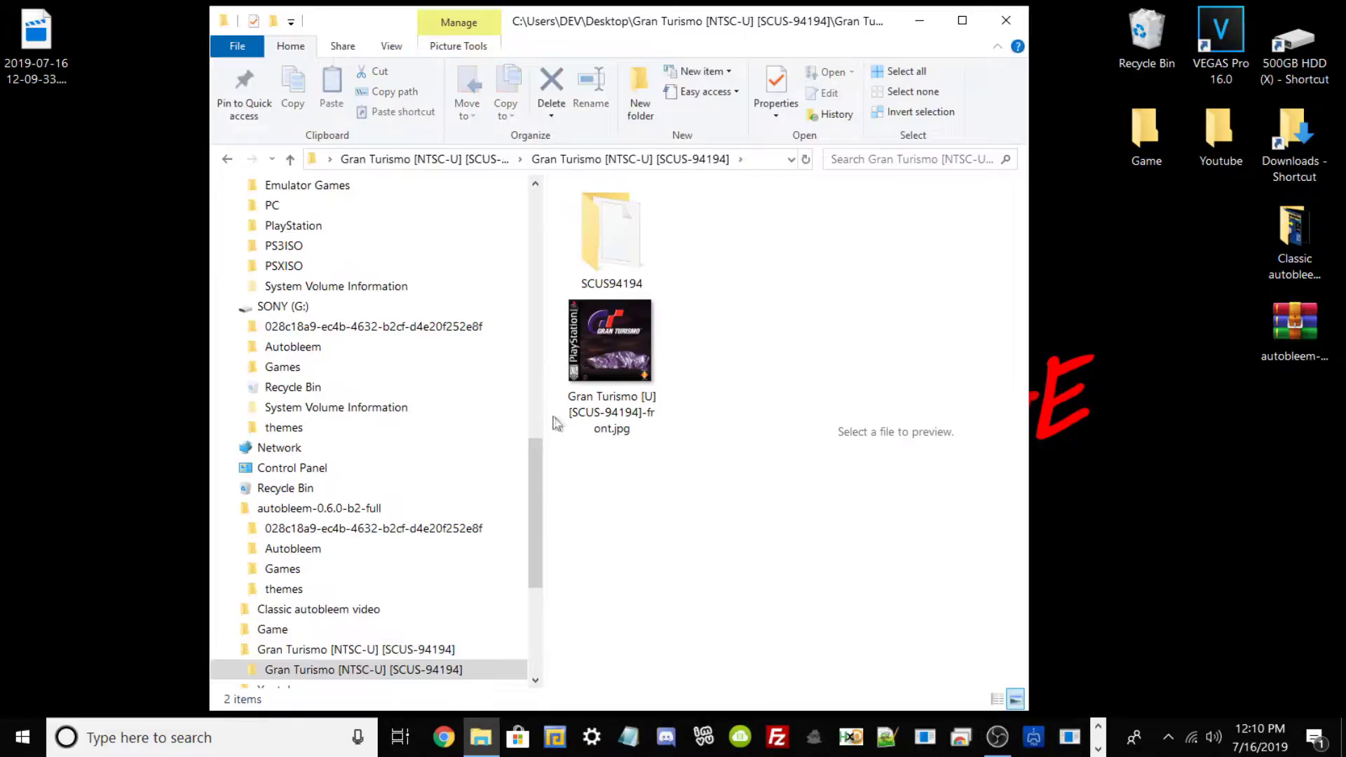
{"action": "left_click", "coordinate": [606, 223]}
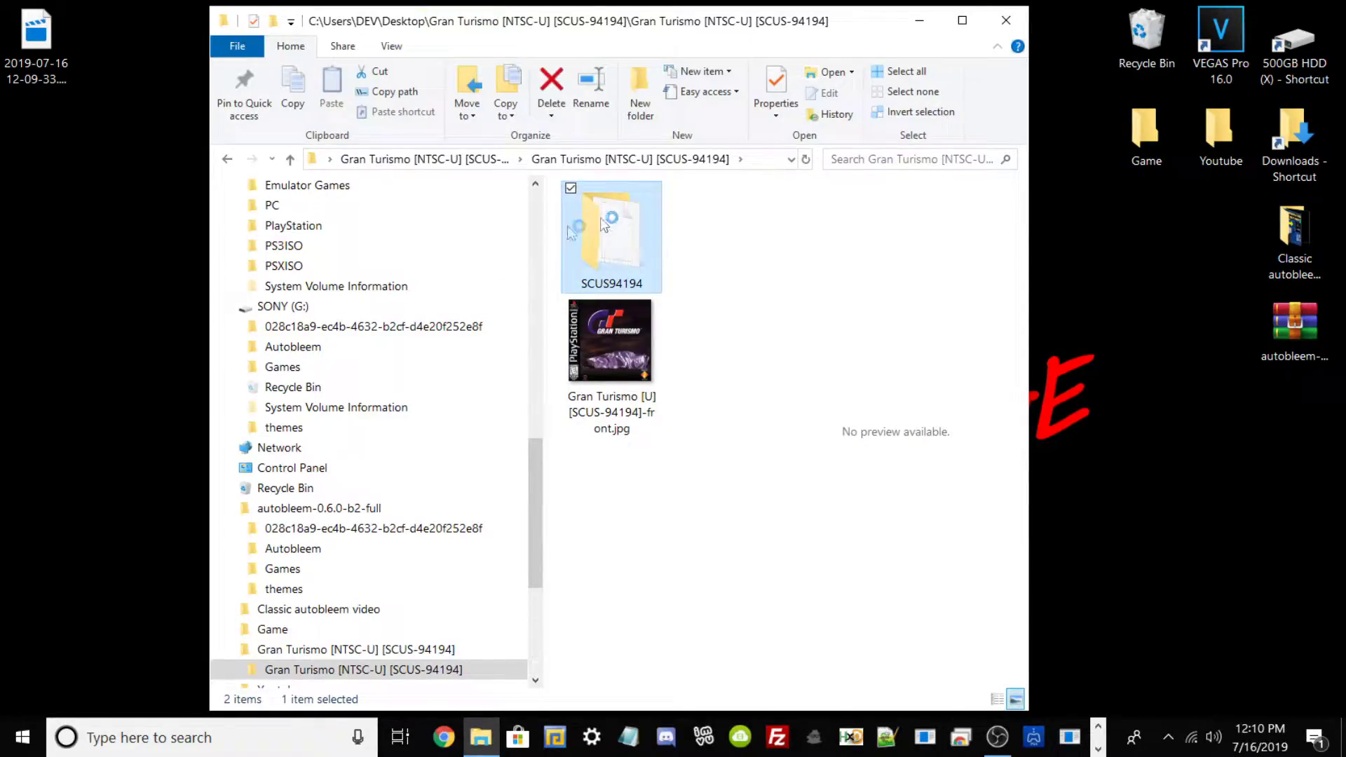
{"action": "double_click", "coordinate": [606, 223]}
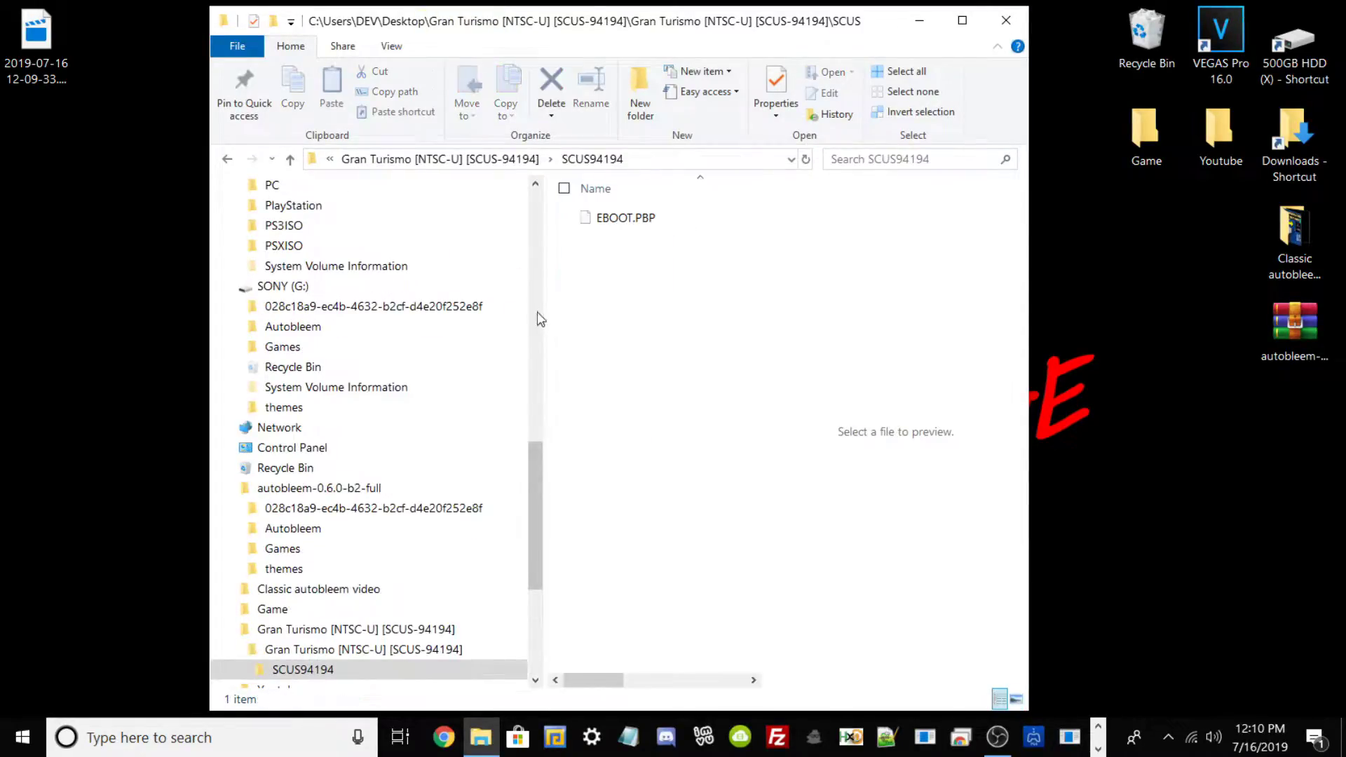
{"action": "left_click", "coordinate": [625, 223]}
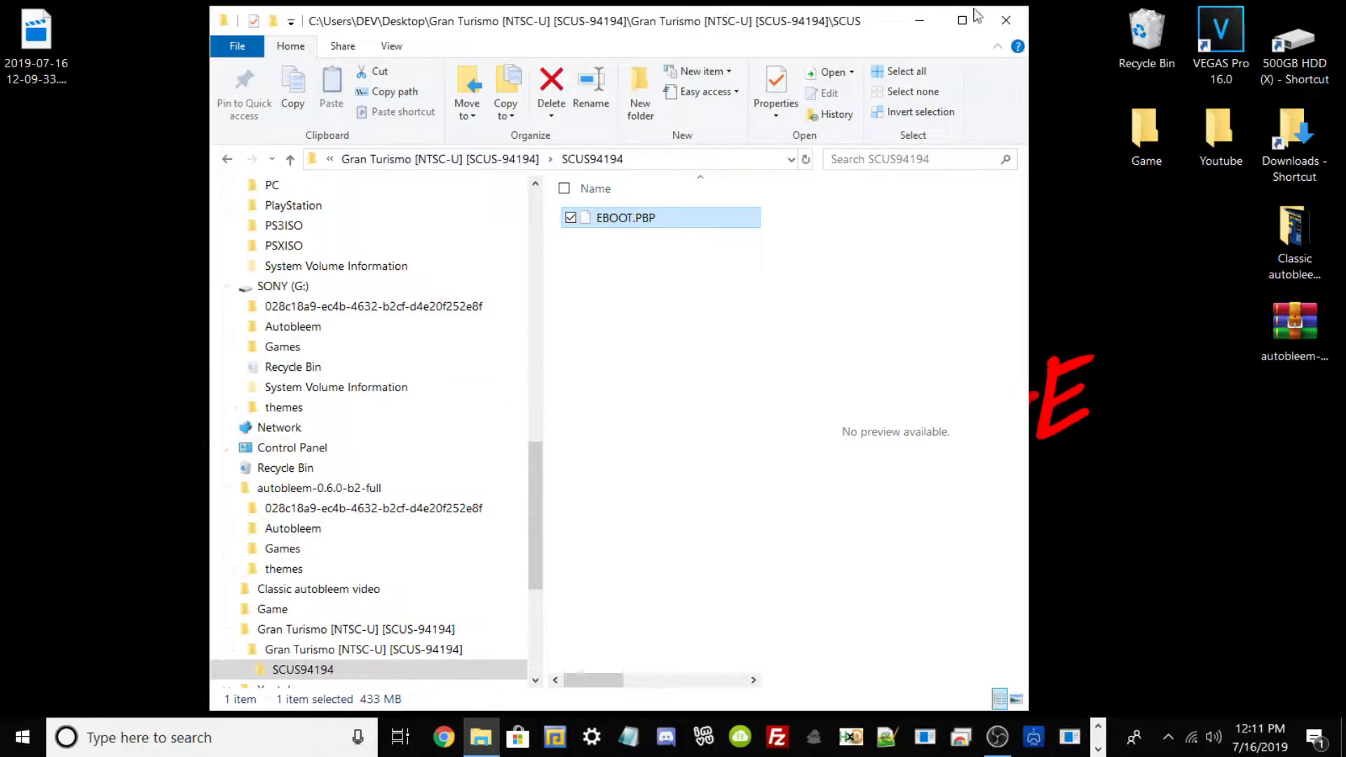
{"action": "left_click", "coordinate": [1005, 19]}
- Open the SONY (G:) drive in a maximized File Explorer window
{"action": "left_click_drag", "start_coordinate": [399, 215], "coordinate": [456, 241]}
{"action": "left_click", "coordinate": [480, 747]}
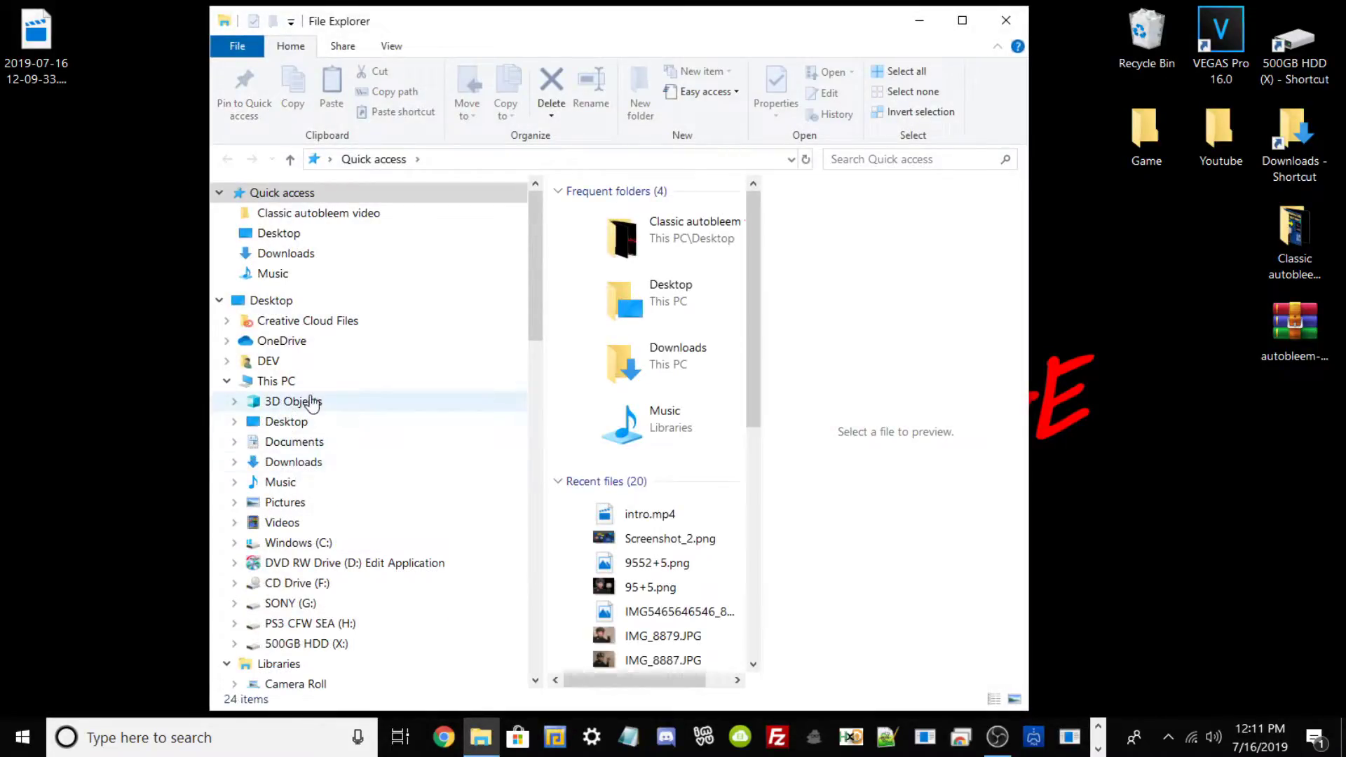
{"action": "scroll", "coordinate": [312, 403], "scroll_direction": "down", "scroll_amount": 1}
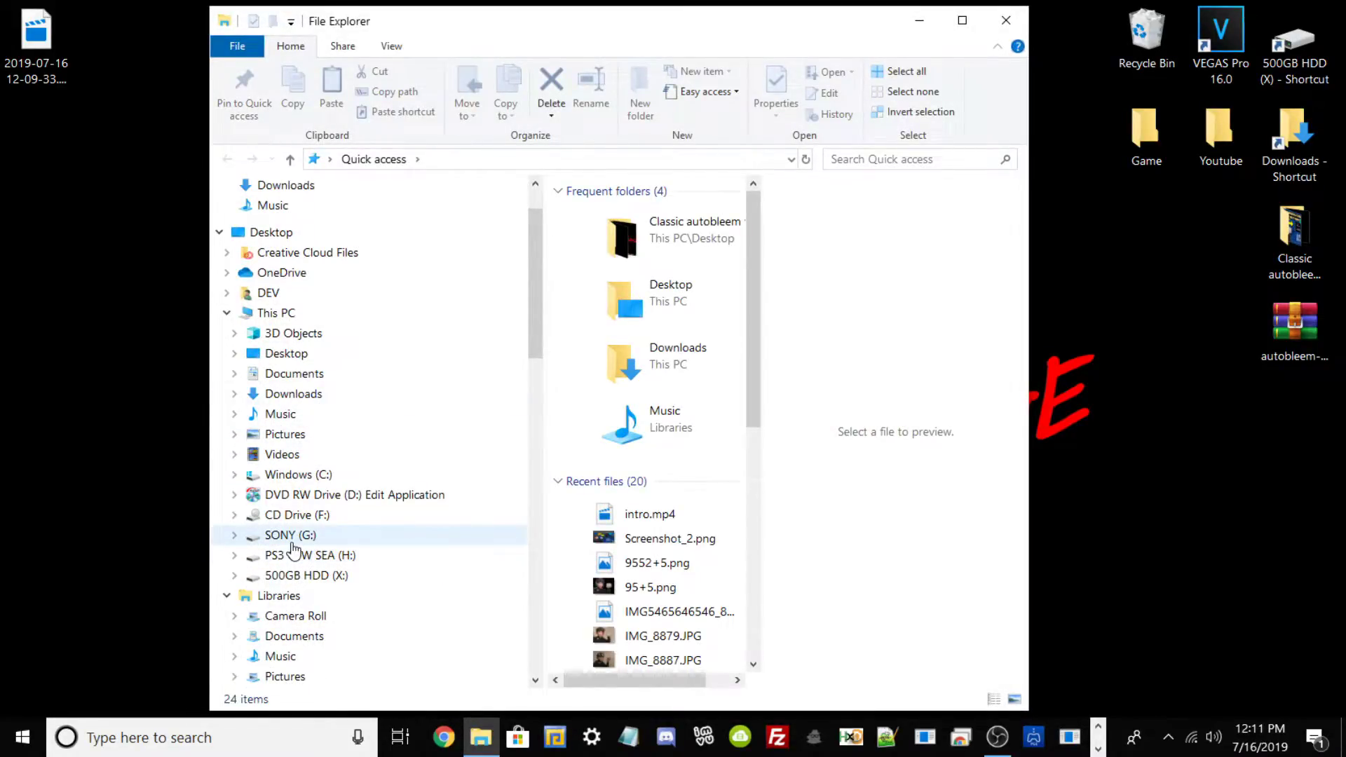
{"action": "left_click", "coordinate": [284, 535]}
{"action": "left_click", "coordinate": [959, 19]}
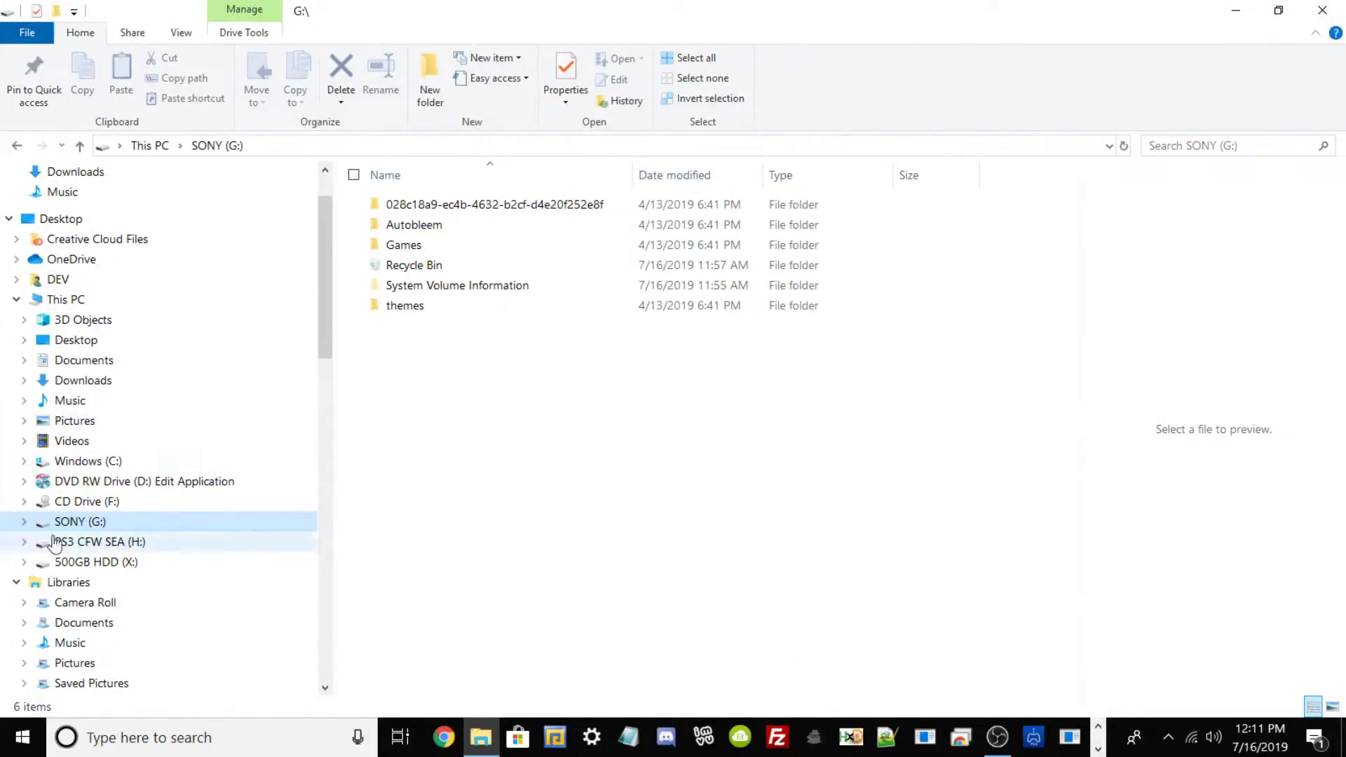
- Check the volume label, file system and capacity in the properties of the SONY (G:) drive
{"action": "right_click", "coordinate": [116, 524]}
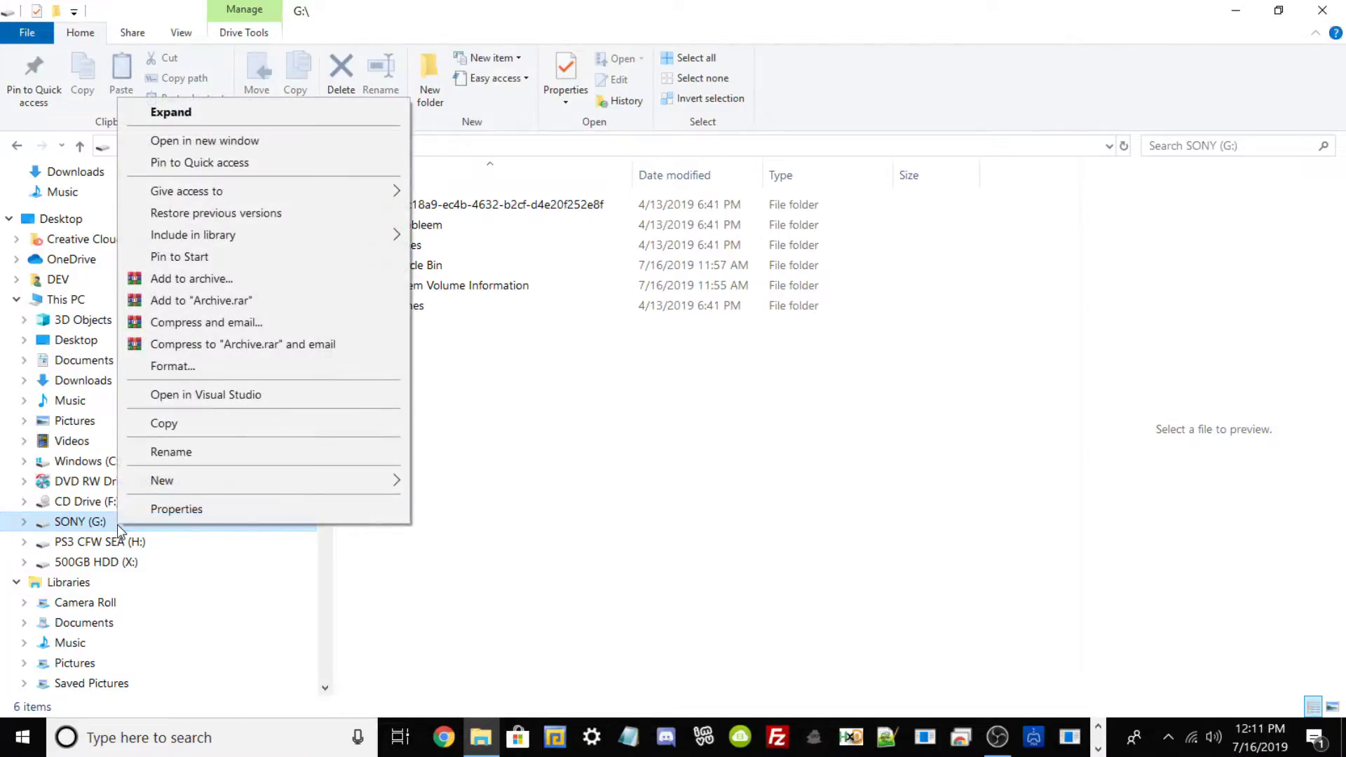
{"action": "left_click", "coordinate": [168, 510]}
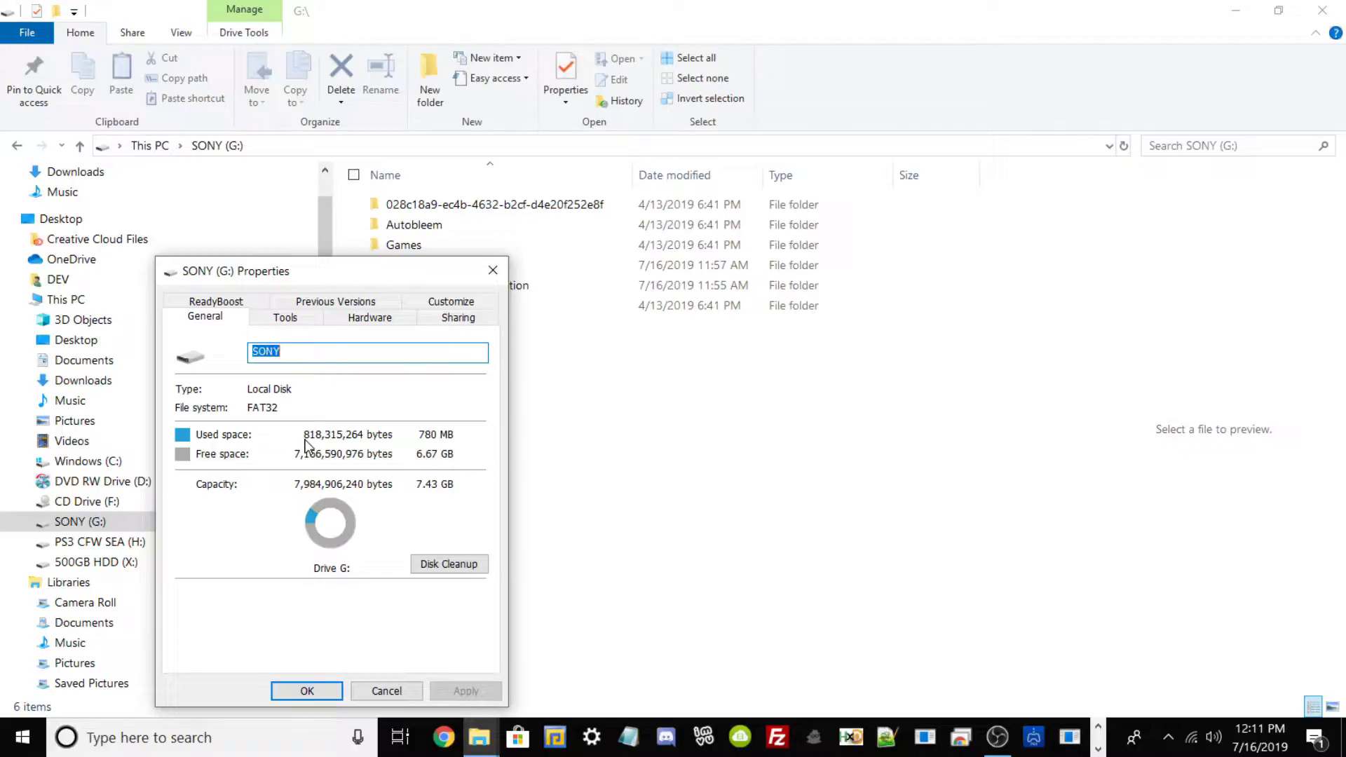
{"action": "left_click", "coordinate": [402, 689]}
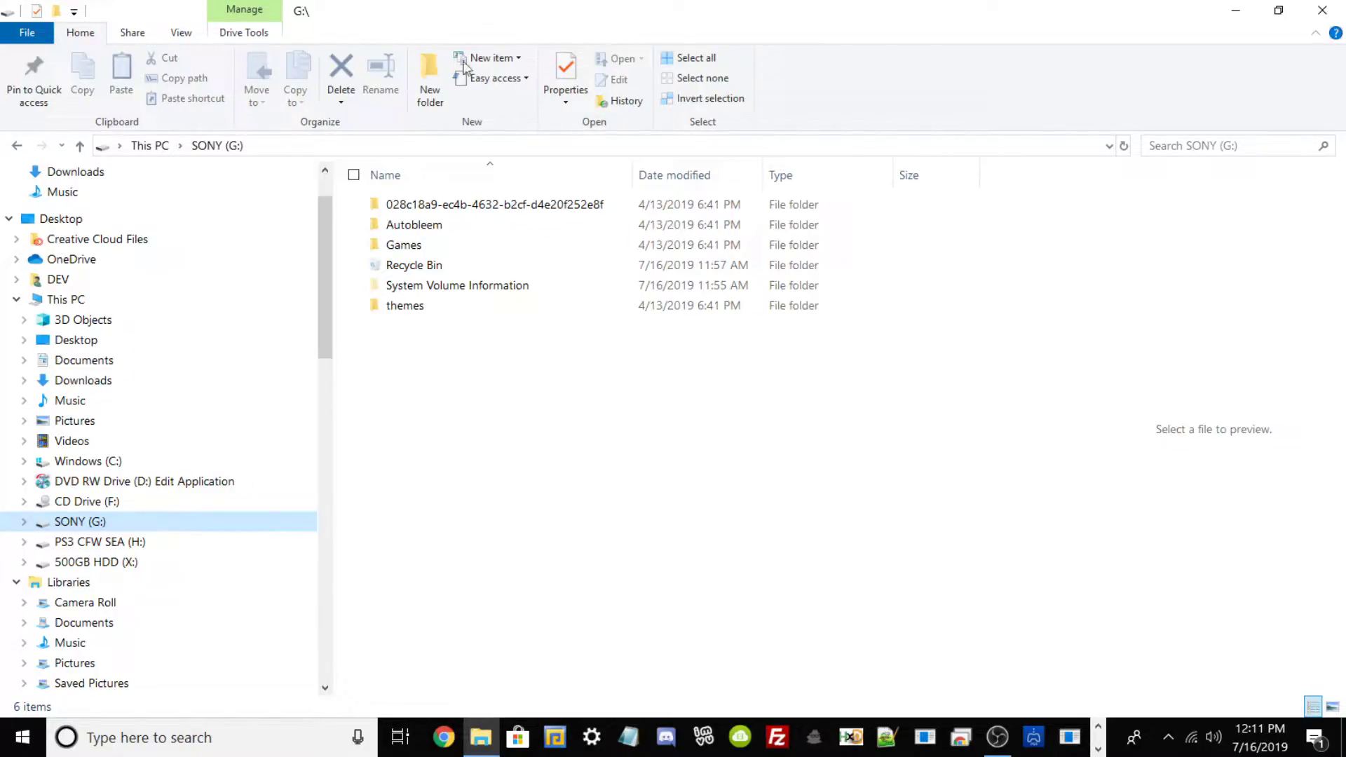
{"action": "mouse_move", "coordinate": [495, 384]}
{"action": "left_mouse_down"}
{"action": "mouse_move", "coordinate": [495, 300]}
{"action": "mouse_move", "coordinate": [473, 217]}
{"action": "mouse_move", "coordinate": [508, 372]}
{"action": "left_mouse_up"}
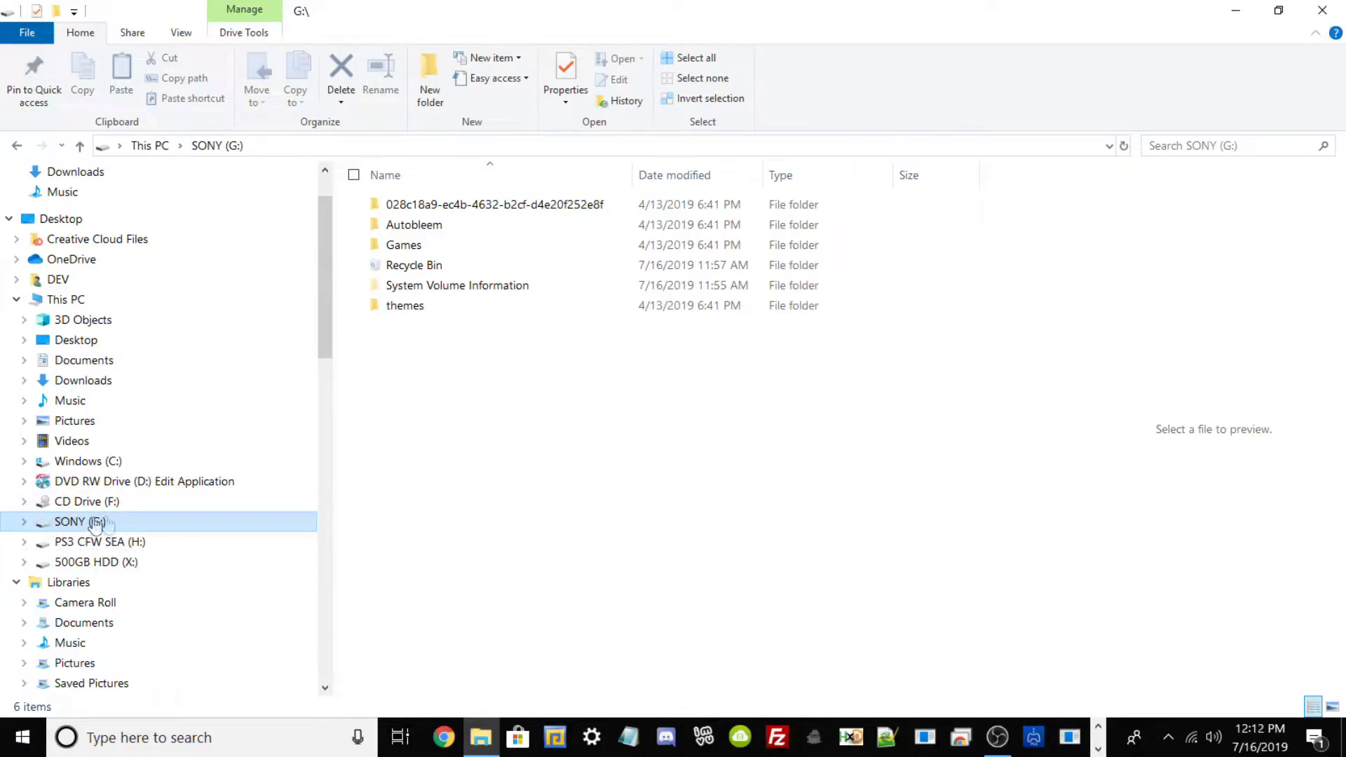
{"action": "right_click", "coordinate": [128, 524]}
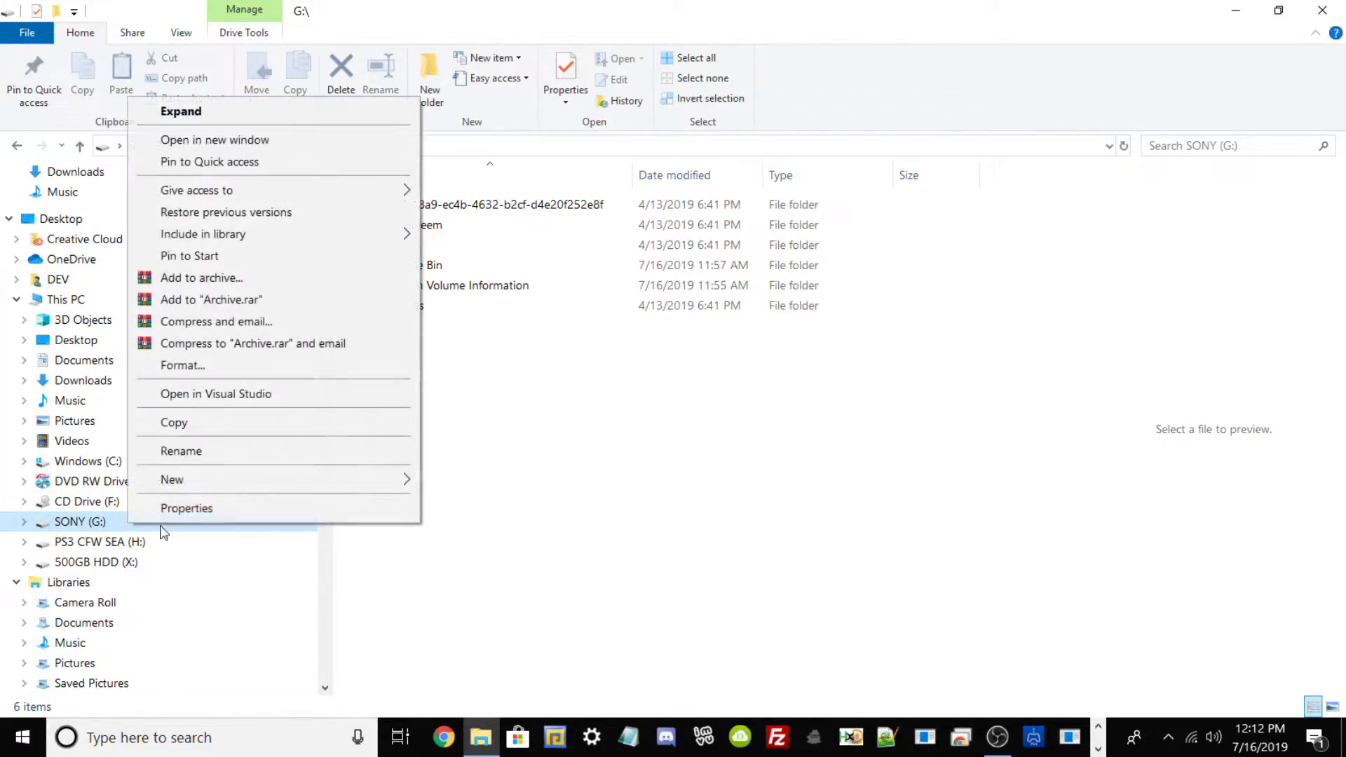
{"action": "left_click", "coordinate": [174, 507]}
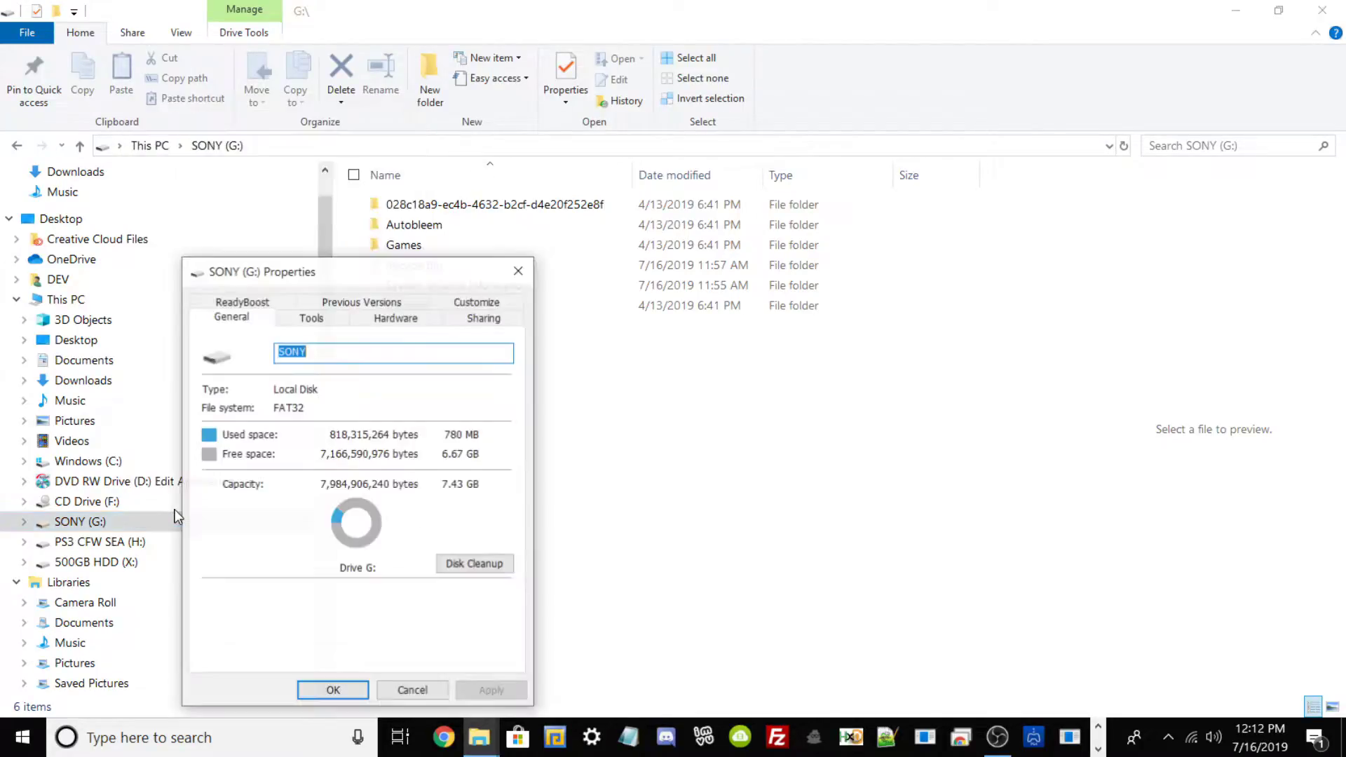
{"action": "key", "text": "Escape"}
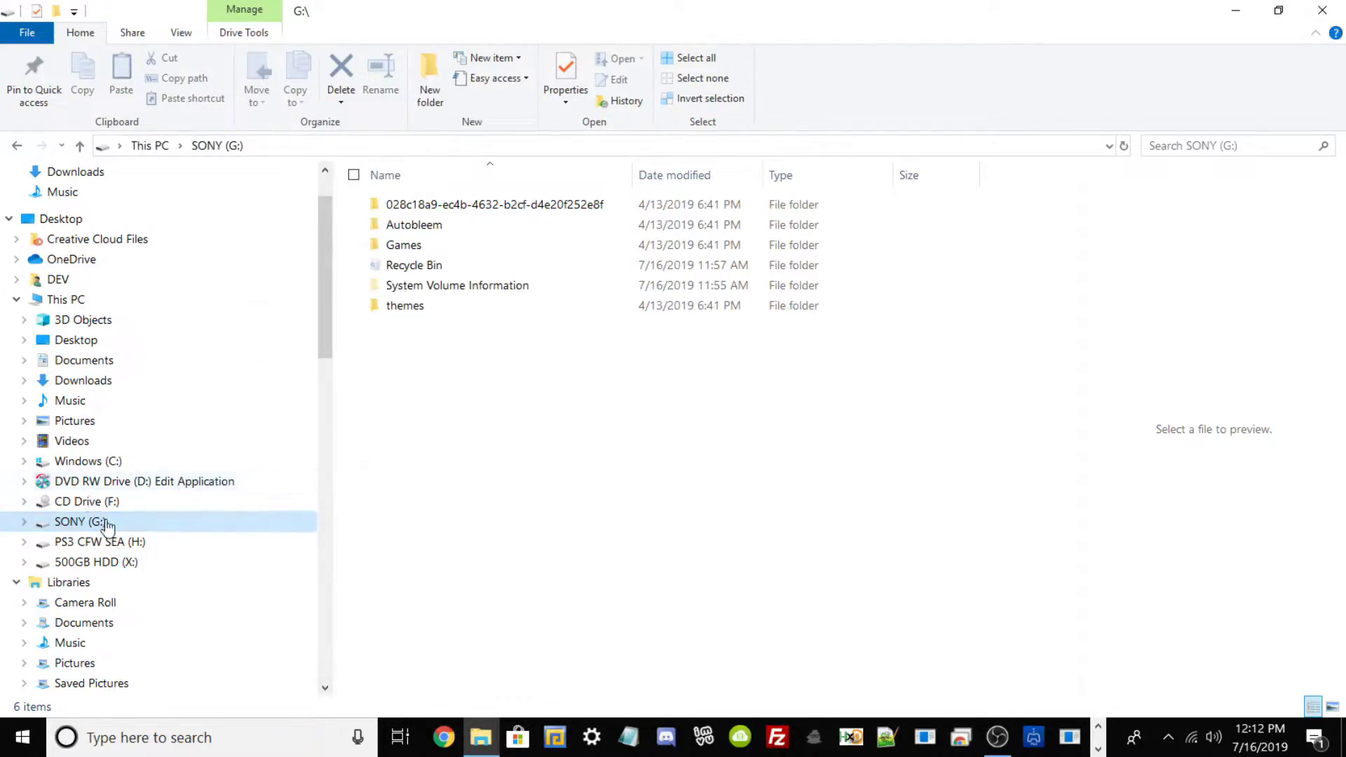
- Open the format settings for the SONY (G:) drive and choose 7.45 GB capacity with the FAT32 (Default) file system
{"action": "right_click", "coordinate": [106, 522]}
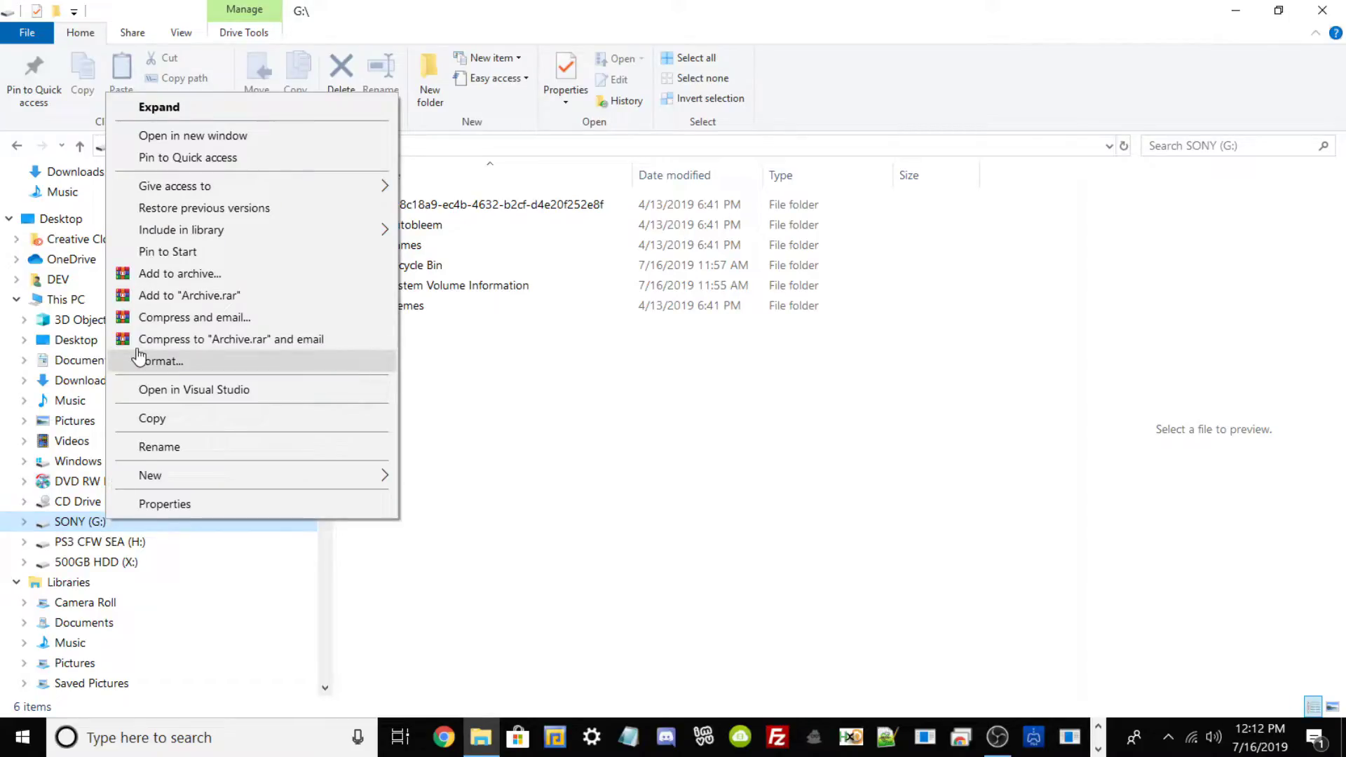
{"action": "left_click", "coordinate": [148, 360]}
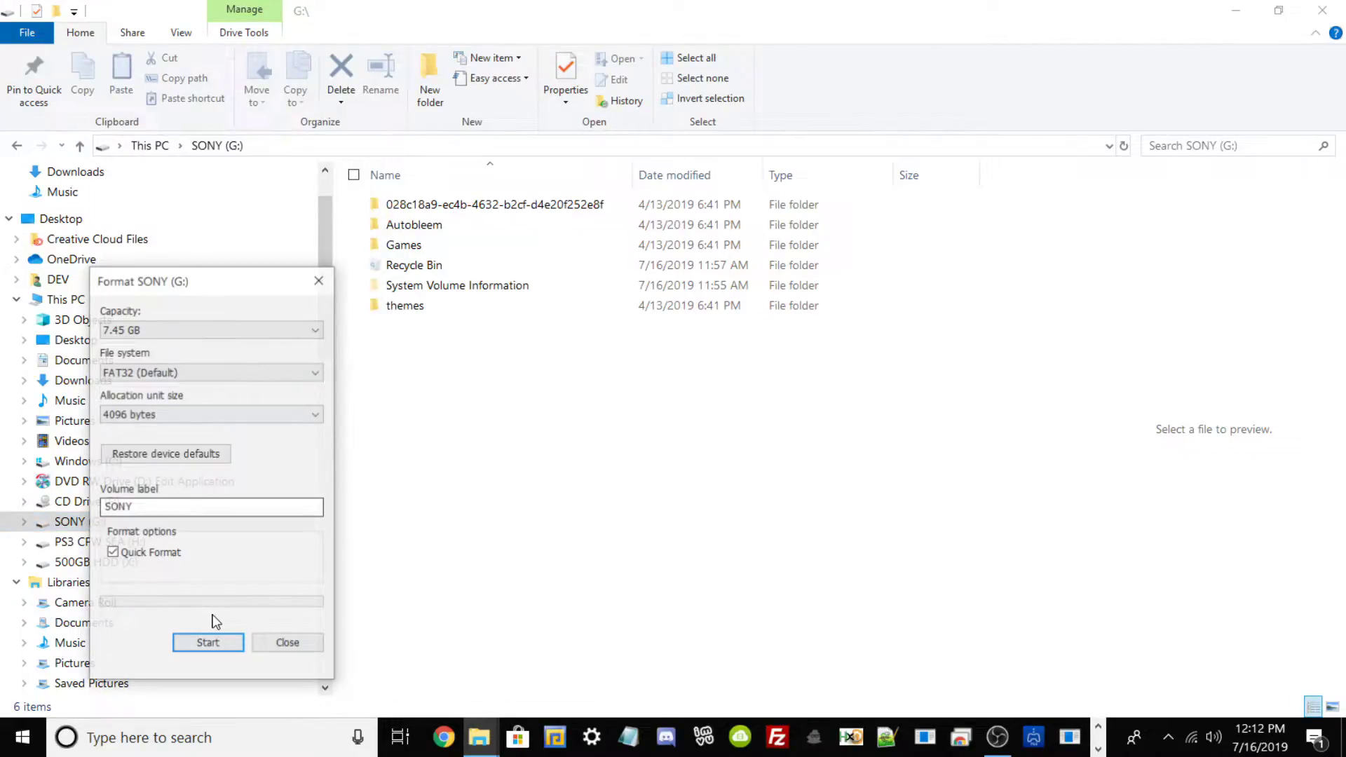
{"action": "left_click", "coordinate": [127, 329]}
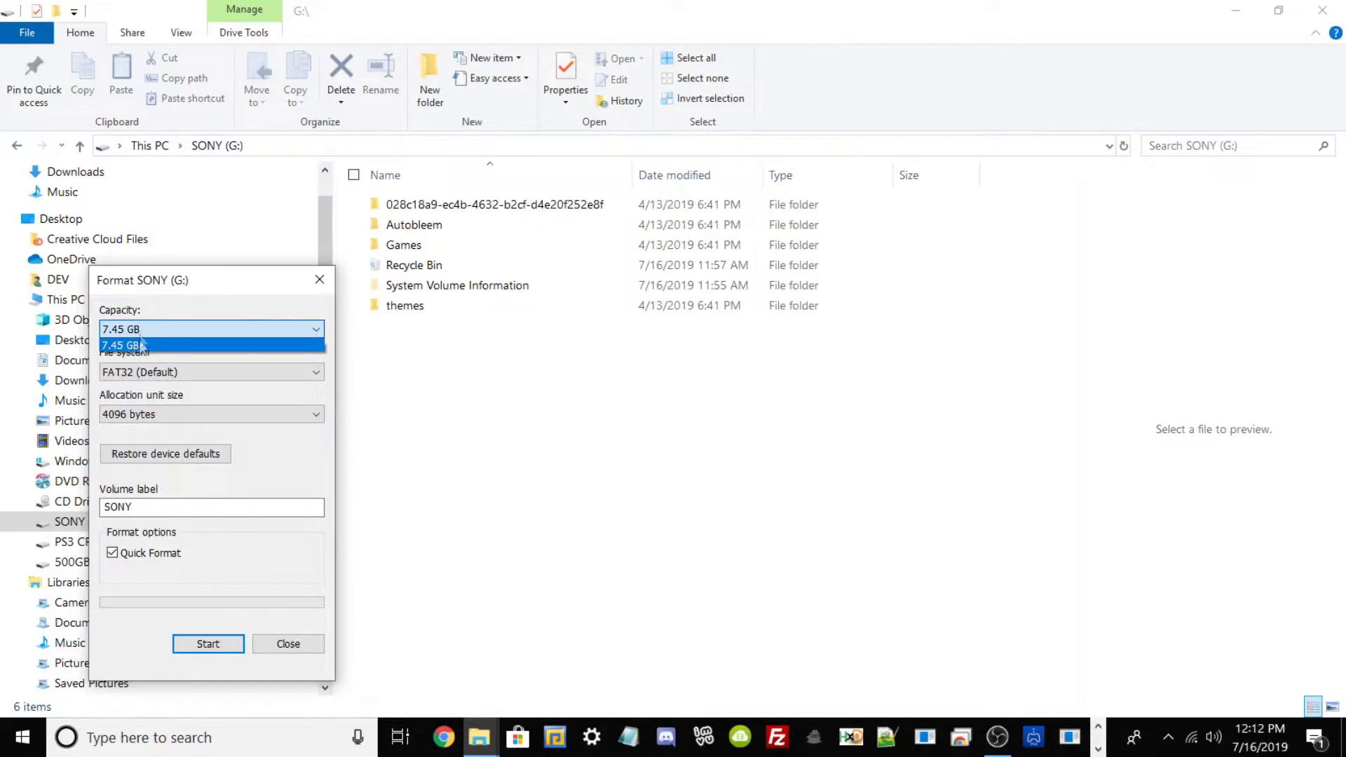
{"action": "left_click", "coordinate": [134, 348]}
{"action": "left_click", "coordinate": [124, 374]}
{"action": "left_click", "coordinate": [124, 389]}
{"action": "left_click", "coordinate": [125, 372]}
{"action": "left_click", "coordinate": [119, 412]}
{"action": "left_click", "coordinate": [124, 372]}
{"action": "left_click", "coordinate": [123, 400]}
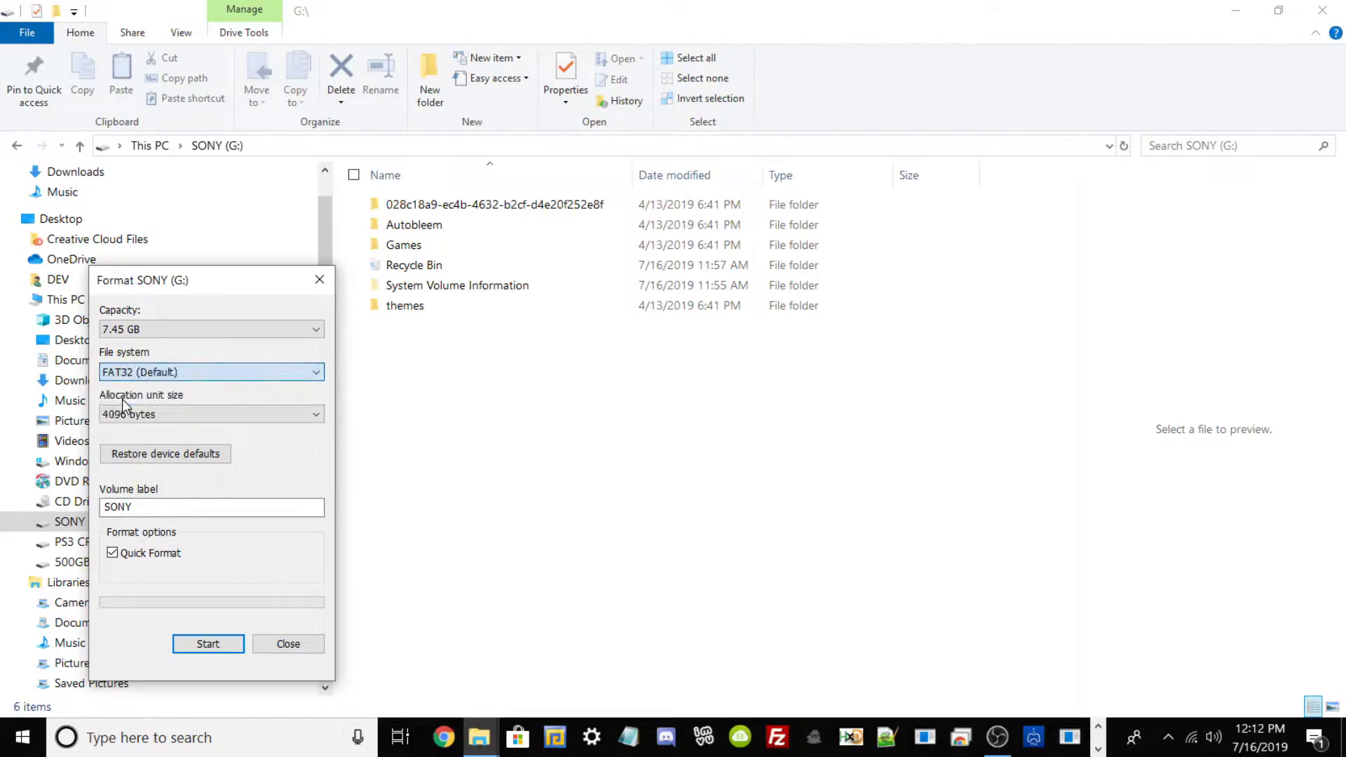
- Set the allocation unit size to Default allocation size and enter SONY as the volume label
{"action": "left_click", "coordinate": [110, 419]}
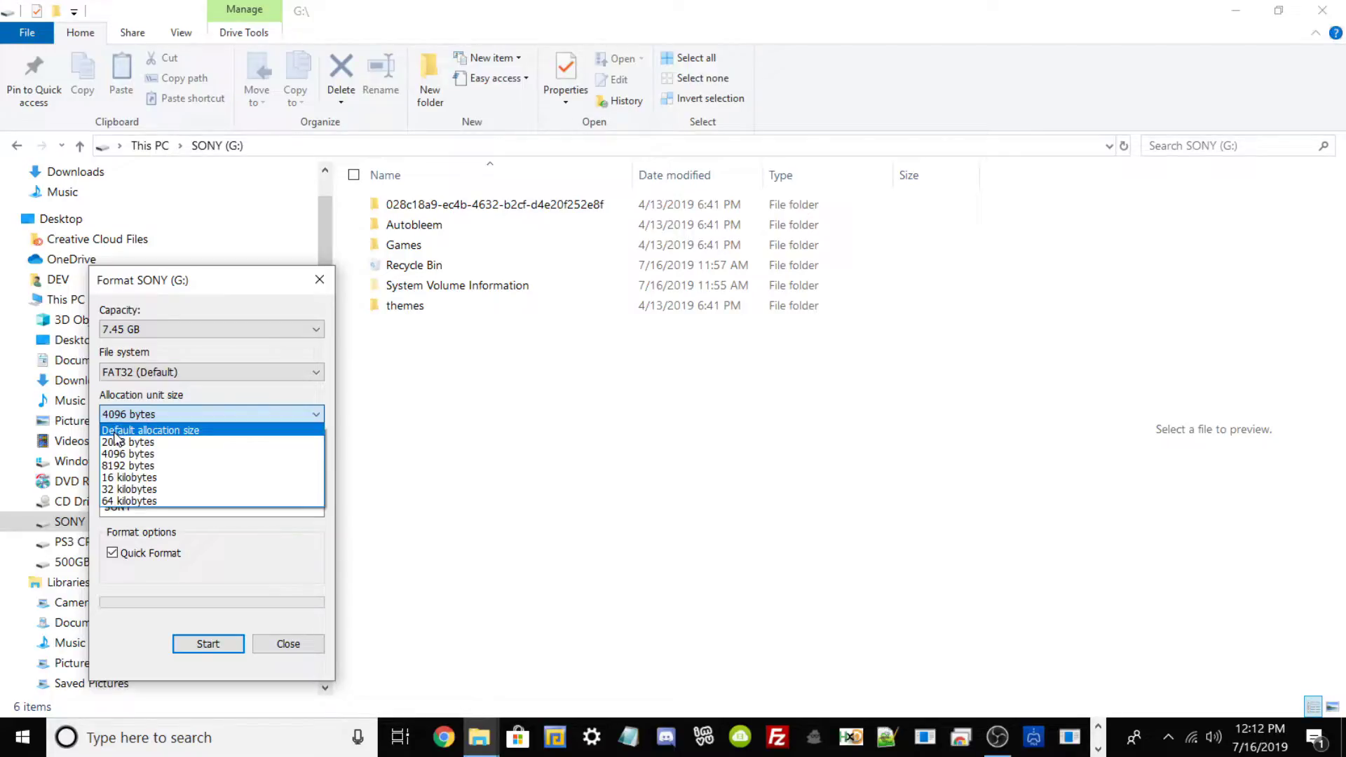
{"action": "left_click", "coordinate": [114, 432]}
{"action": "double_click", "coordinate": [105, 508]}
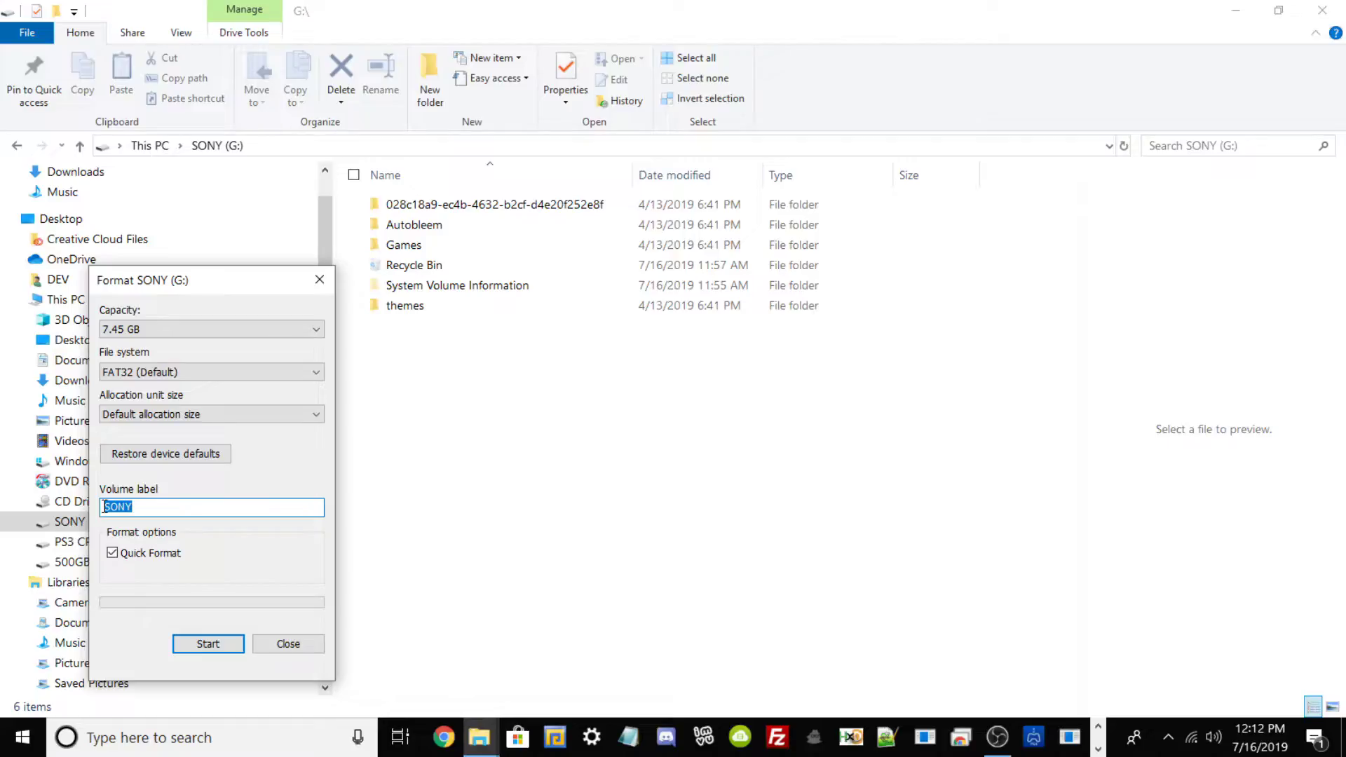
{"action": "key", "text": "BackSpace"}
{"action": "type", "text": "SONY"}
- Run the quick format of the SONY (G:) drive, accept the data erasure, and close the format dialog
{"action": "left_click", "coordinate": [202, 646]}
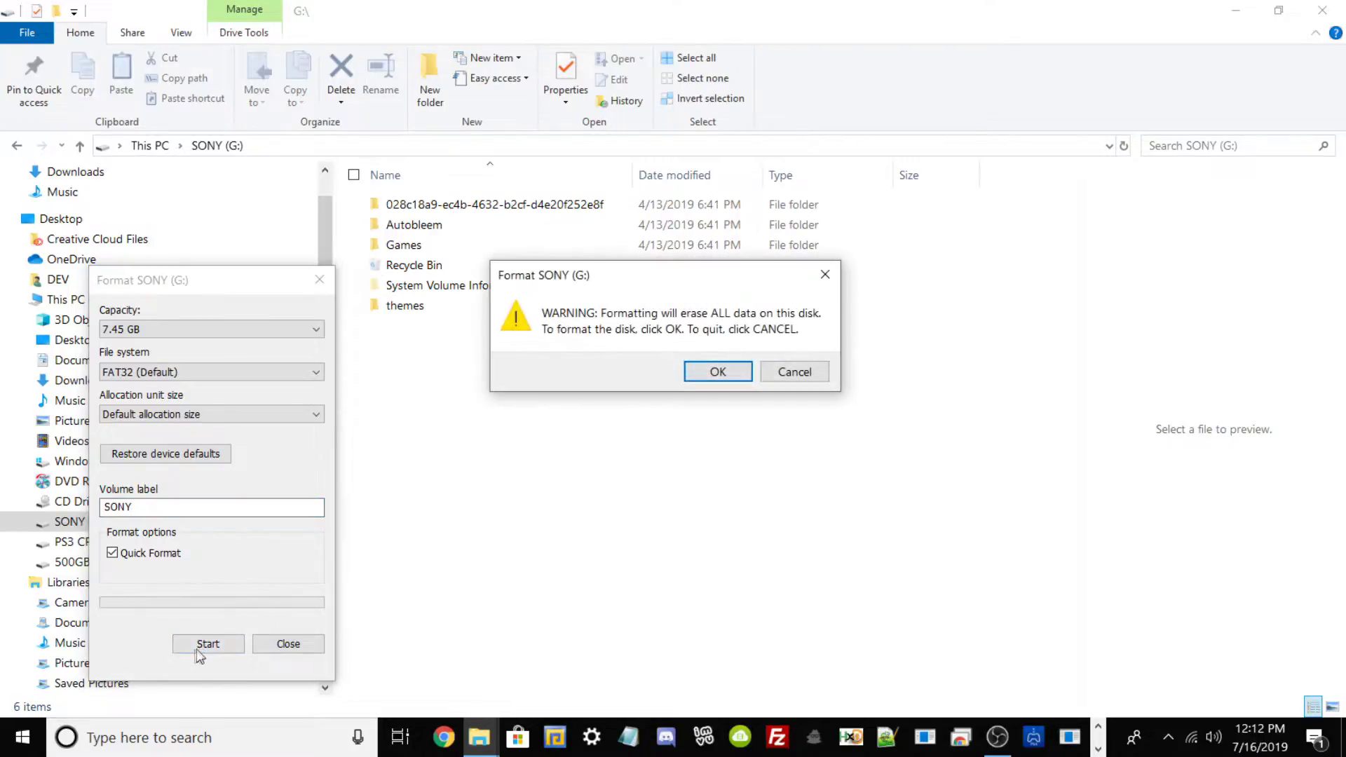
{"action": "left_click", "coordinate": [708, 373]}
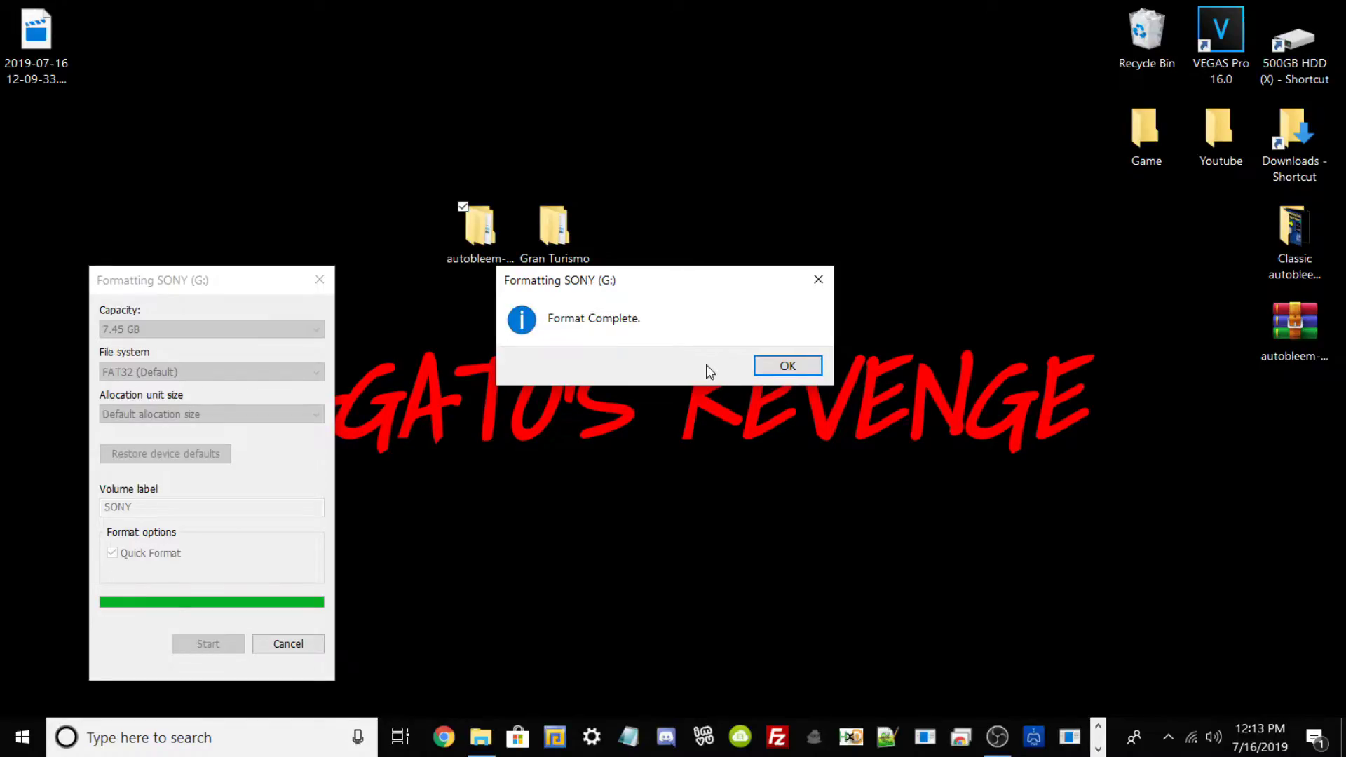
{"action": "left_click", "coordinate": [786, 367]}
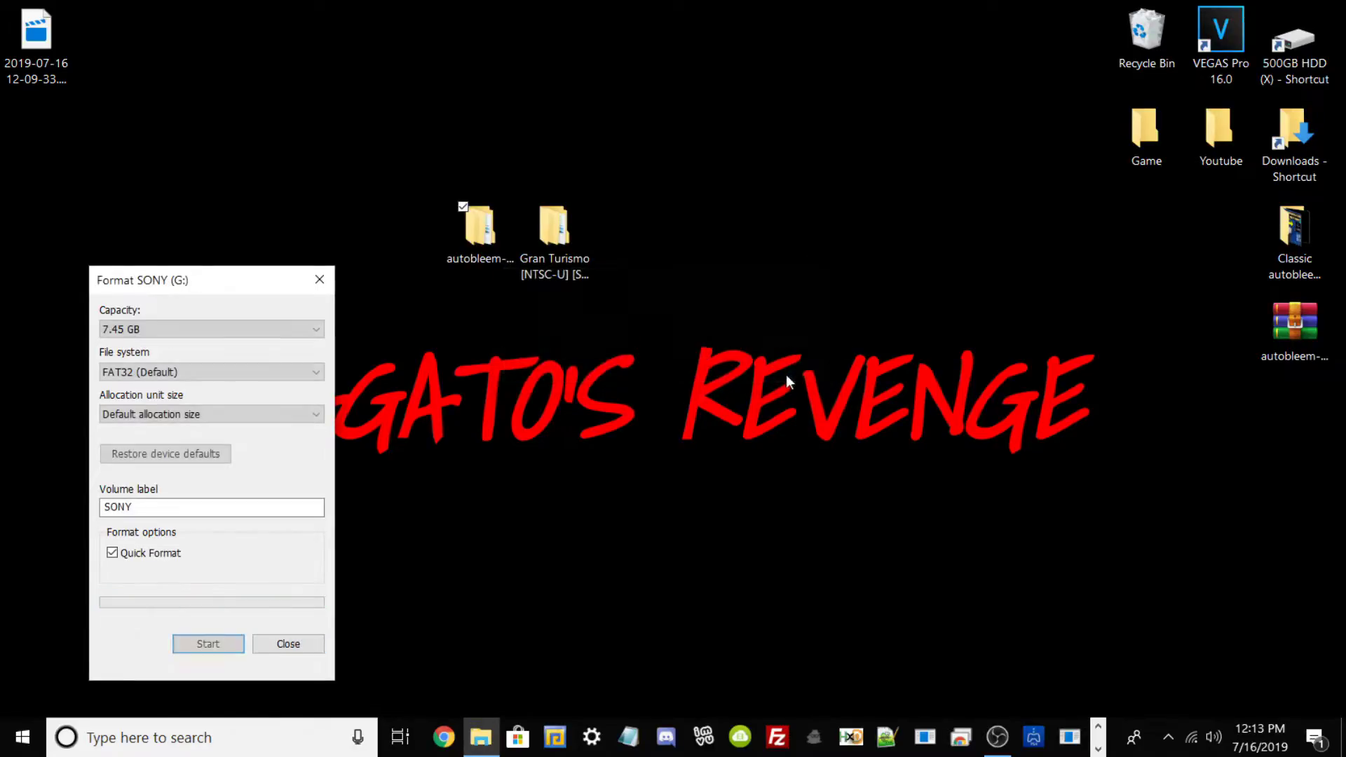
{"action": "left_click", "coordinate": [288, 644]}
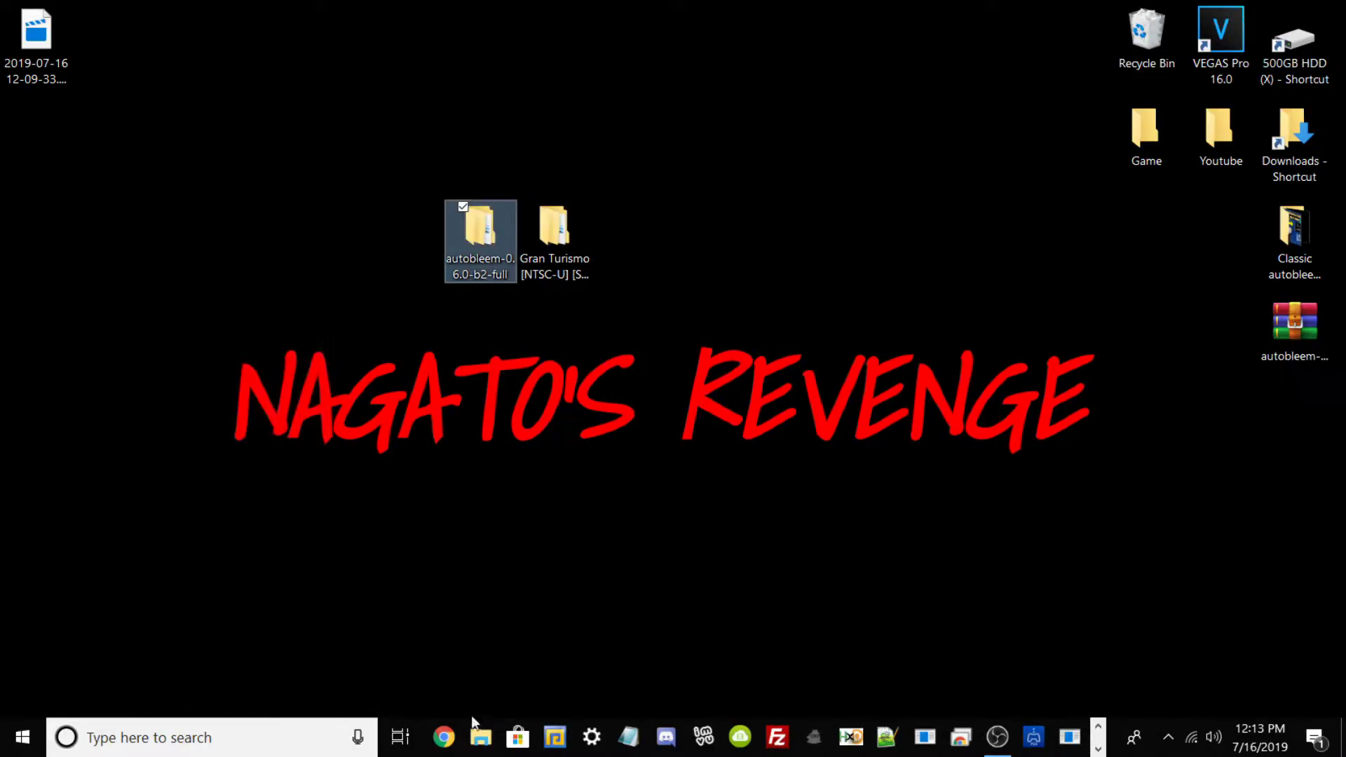
- Reopen the formatted SONY (G:) drive in File Explorer and check its file system and free space in the properties
{"action": "left_click", "coordinate": [483, 741]}
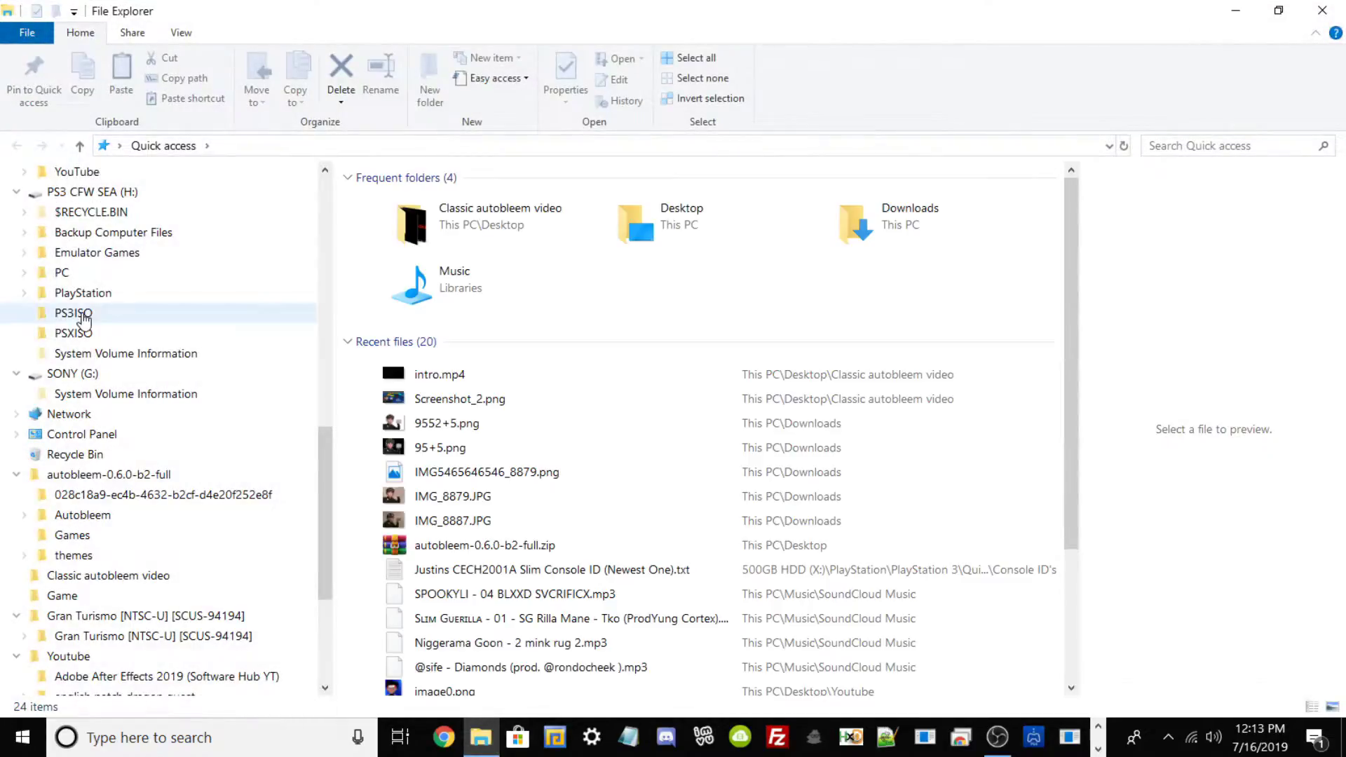
{"action": "left_click", "coordinate": [88, 374]}
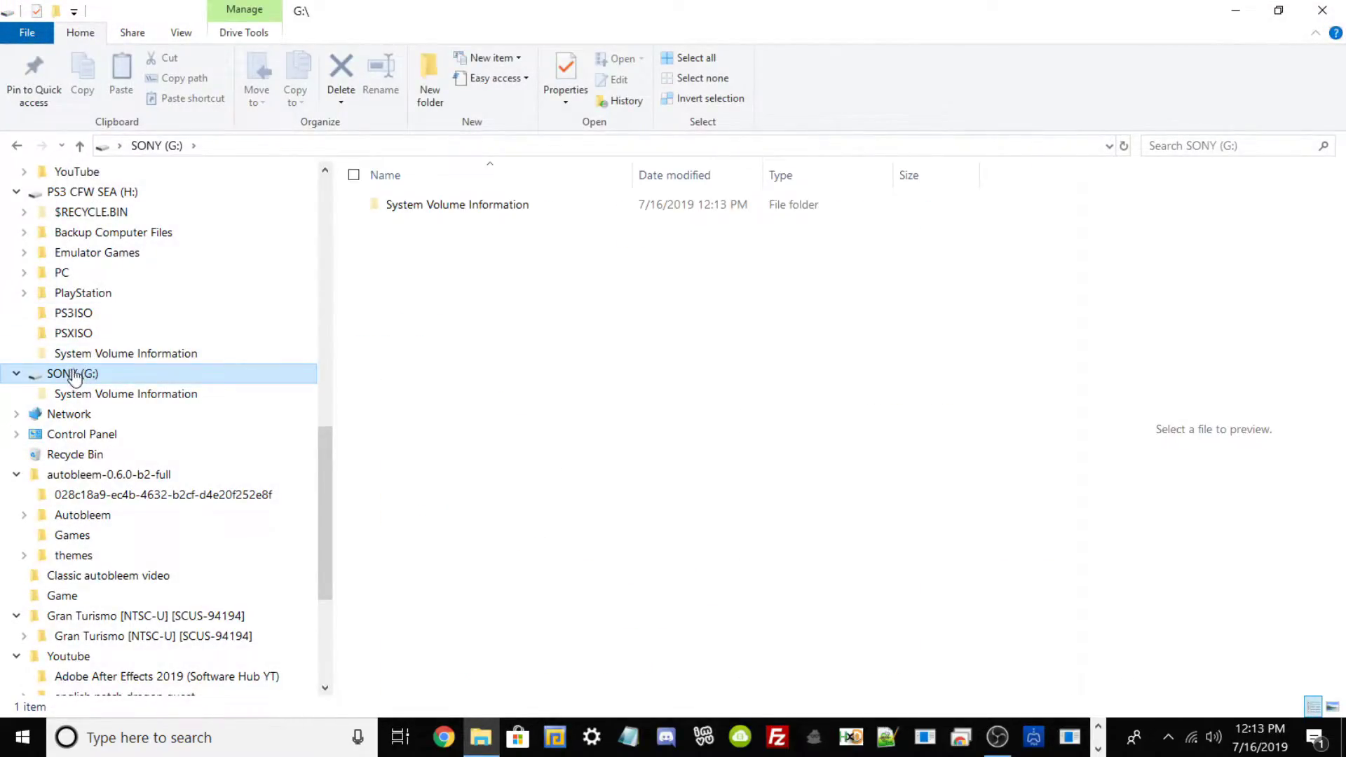
{"action": "right_click", "coordinate": [73, 374]}
{"action": "left_click", "coordinate": [156, 704]}
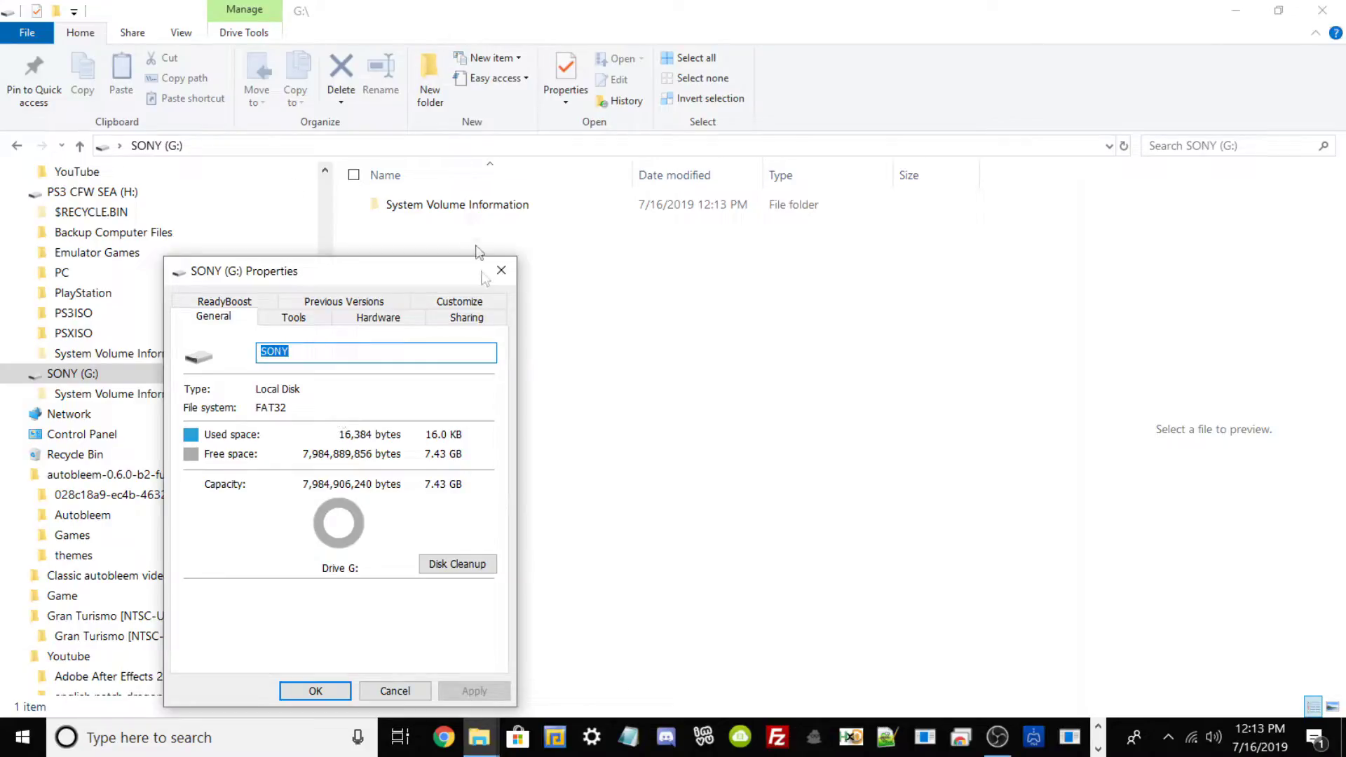
{"action": "left_click", "coordinate": [501, 270]}
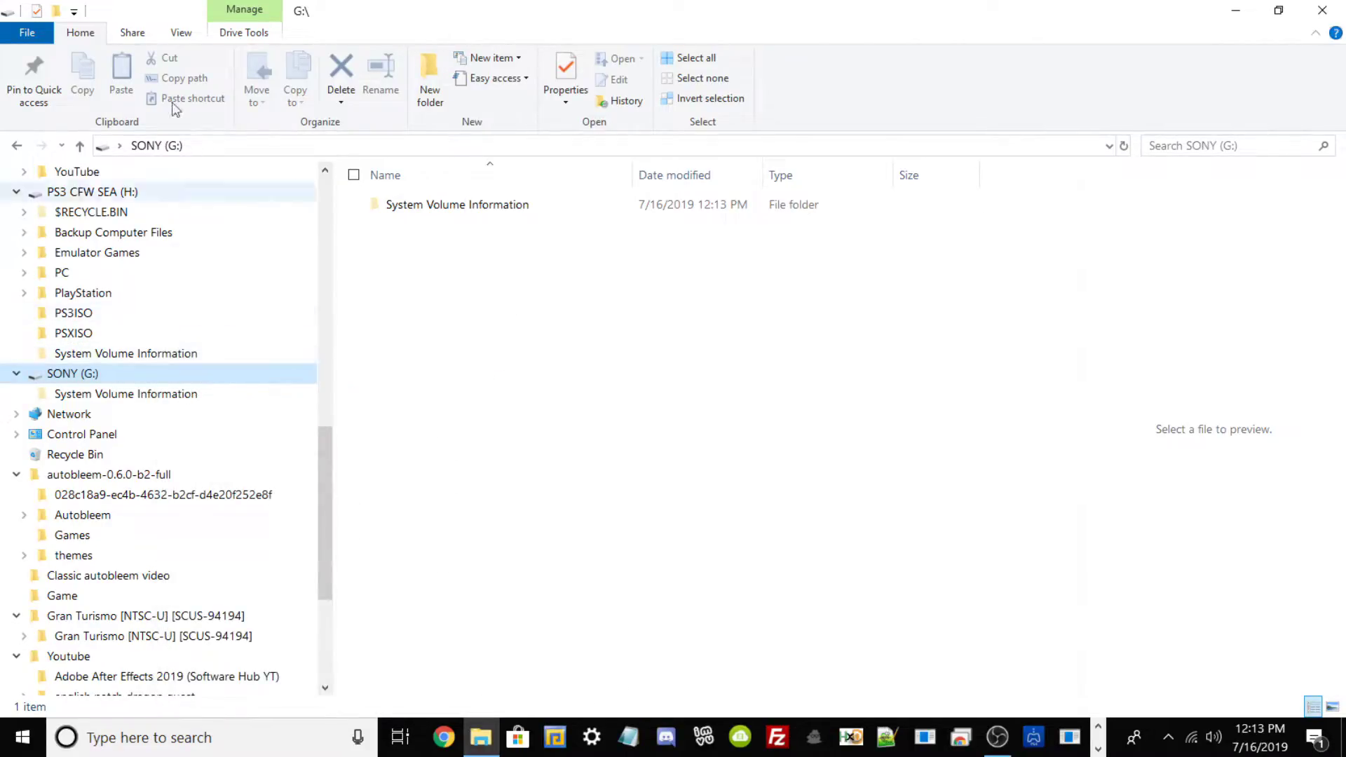
- Set the drive window beside the desktop folders and copy all four folders from autobleem-0.6.0-b2-full to SONY (G:)
{"action": "left_click", "coordinate": [1278, 10]}
{"action": "left_click_drag", "start_coordinate": [539, 28], "coordinate": [956, 22]}
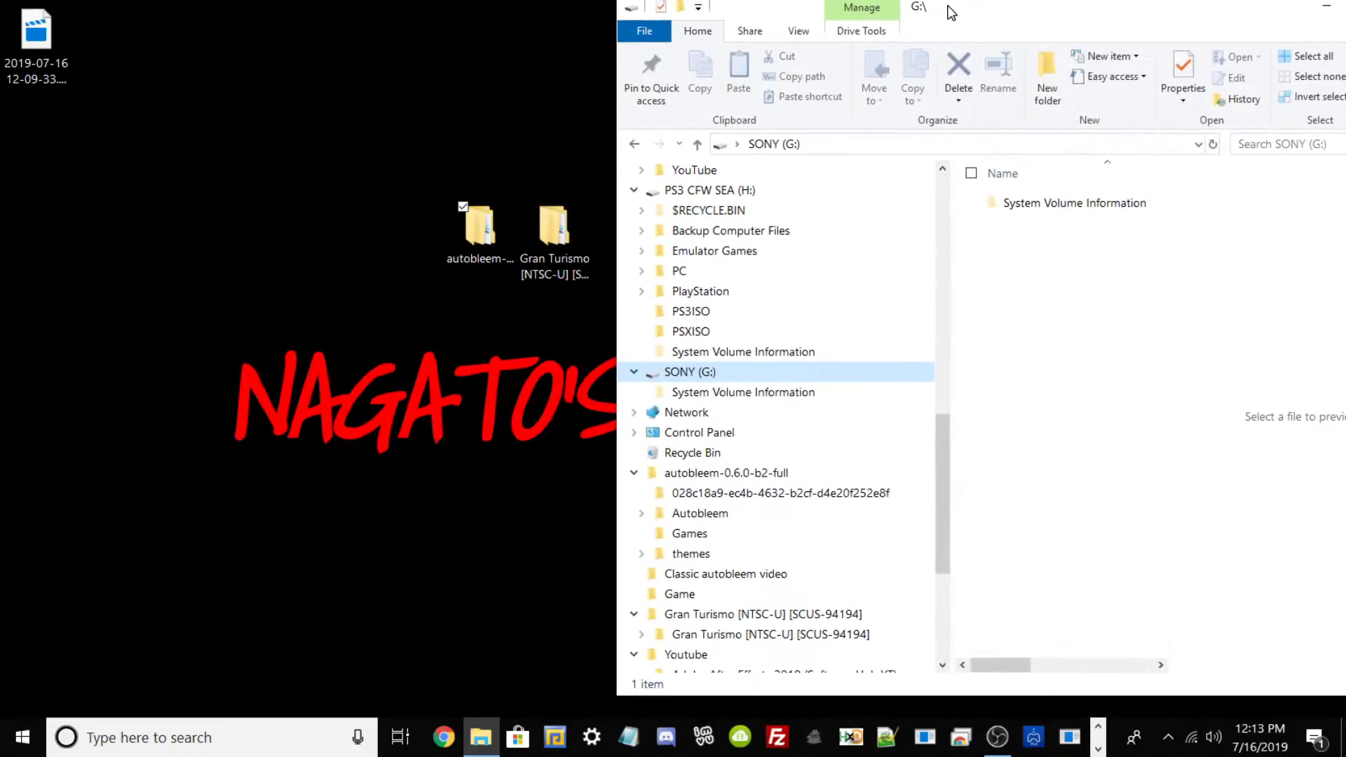
{"action": "left_click_drag", "start_coordinate": [469, 267], "coordinate": [158, 251]}
{"action": "double_click", "coordinate": [159, 251]}
{"action": "left_click_drag", "start_coordinate": [504, 379], "coordinate": [1109, 325]}
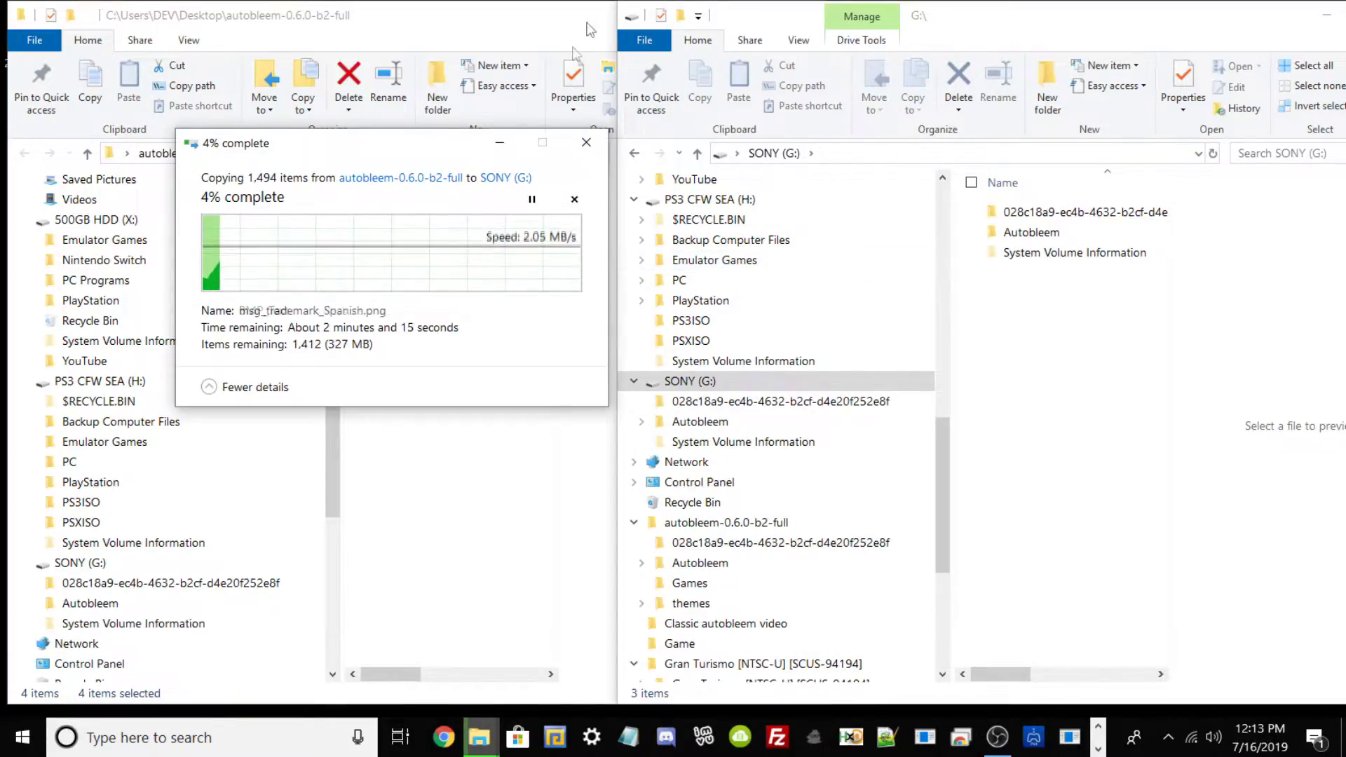
- Minimize the copy progress and the autobleem-0.6.0-b2-full window, keeping the SONY (G:) window open
{"action": "left_click", "coordinate": [498, 142]}
{"action": "left_click_drag", "start_coordinate": [324, 35], "coordinate": [119, 53]}
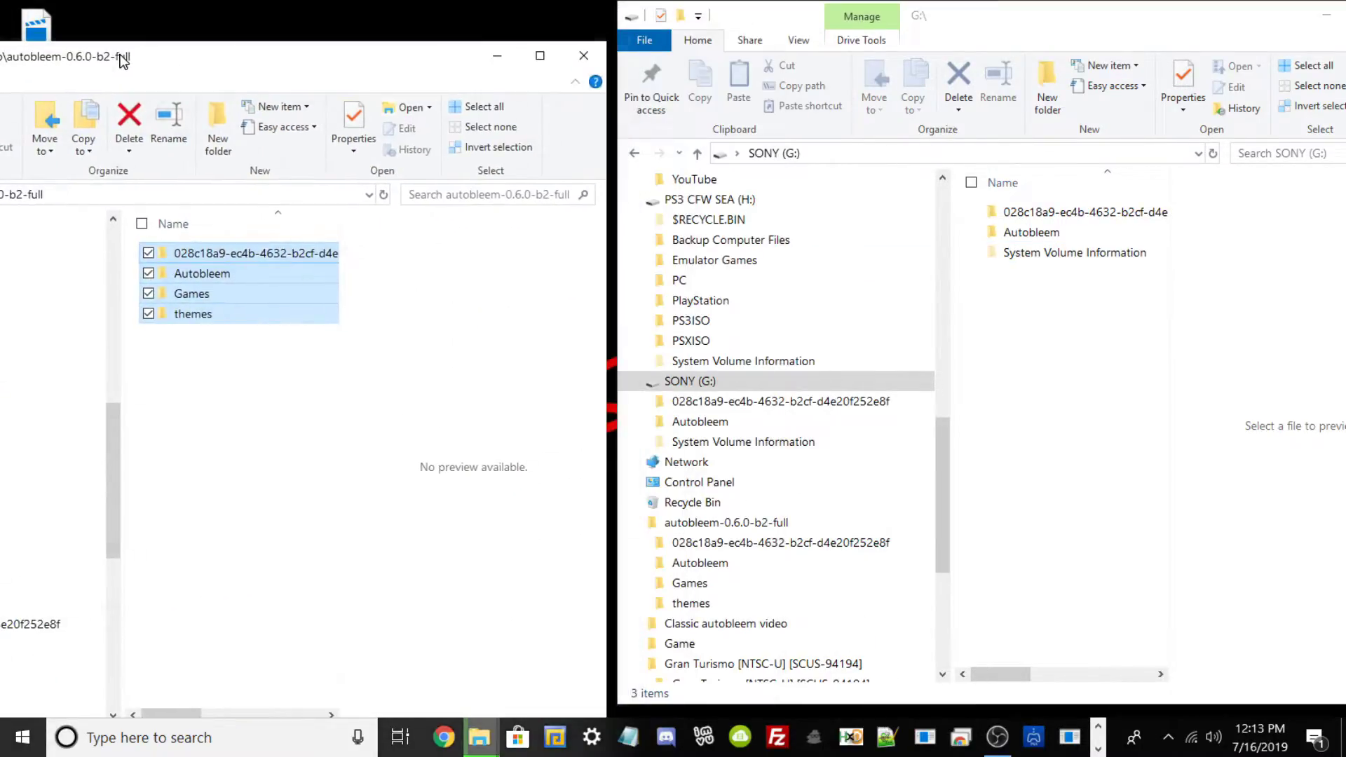
{"action": "left_click", "coordinate": [499, 52]}
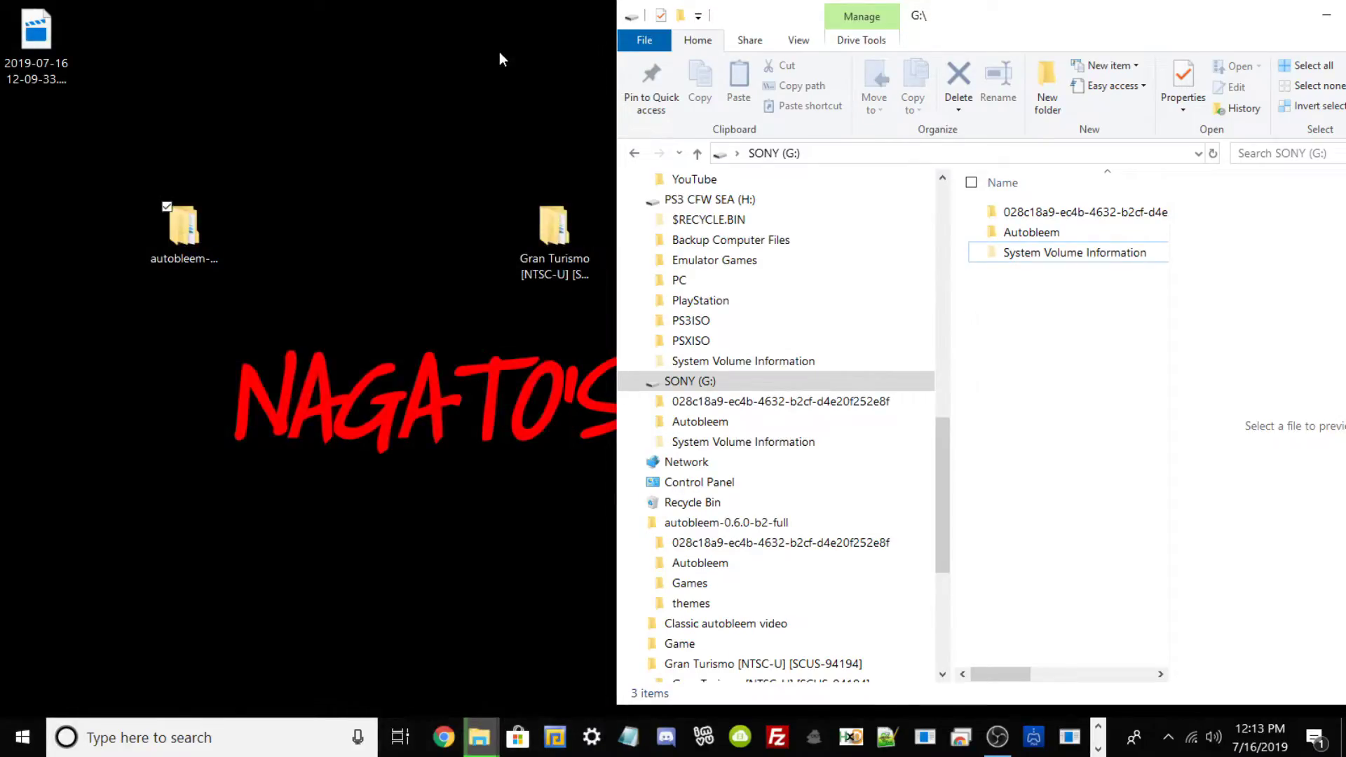
- Place the desktop Gran Turismo folder beside the autobleem folder, open it down to SCUS94194, and copy EBOOT.PBP to SONY (G:)
{"action": "left_click", "coordinate": [550, 242]}
{"action": "left_click_drag", "start_coordinate": [550, 241], "coordinate": [218, 250]}
{"action": "double_click", "coordinate": [275, 241]}
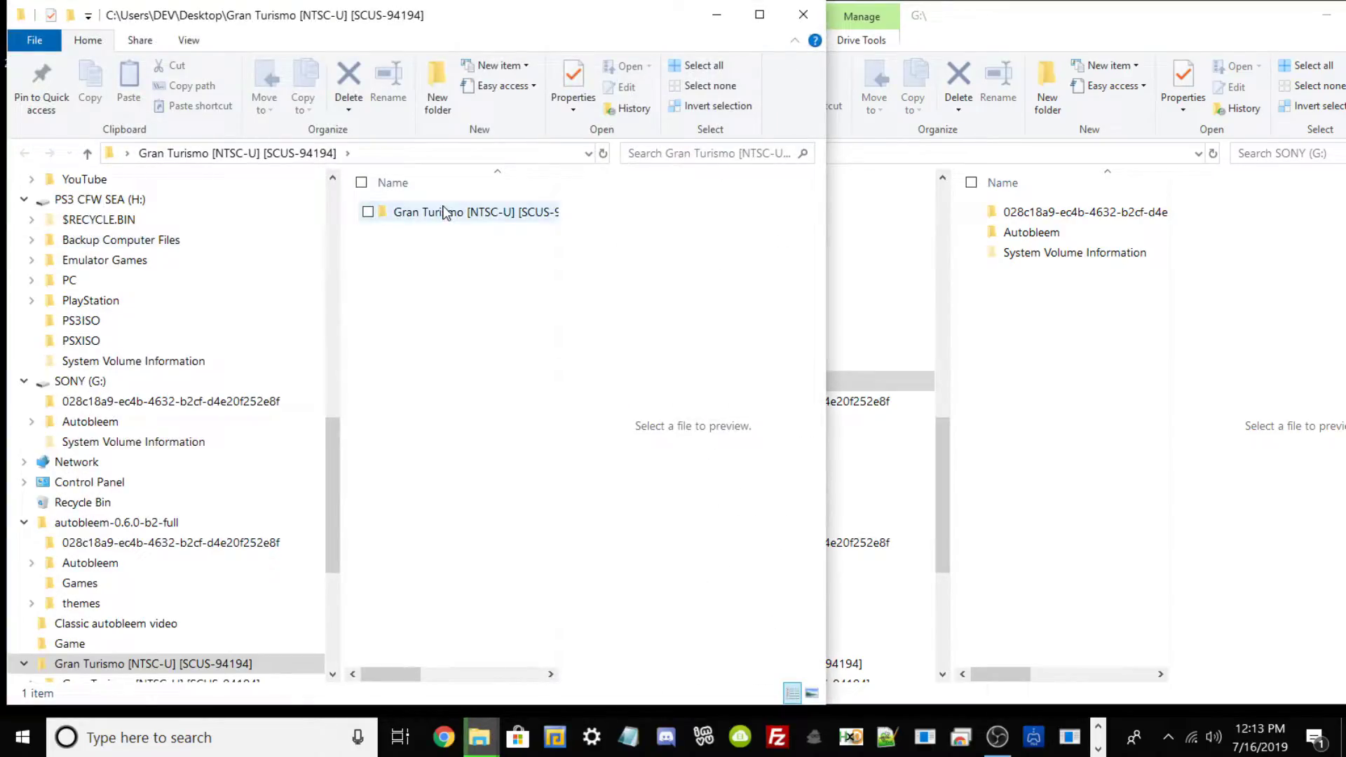
{"action": "left_click", "coordinate": [438, 214]}
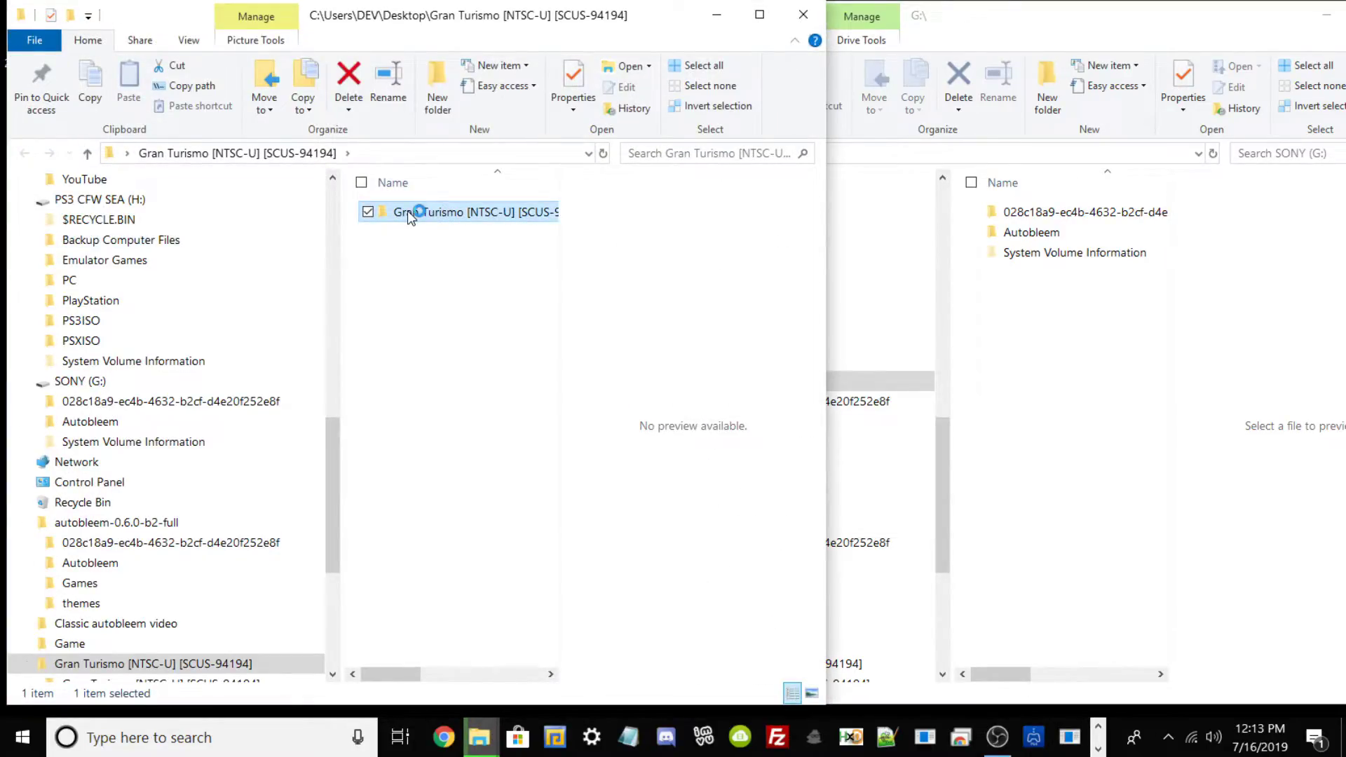
{"action": "double_click", "coordinate": [410, 214]}
{"action": "left_click", "coordinate": [412, 220]}
{"action": "double_click", "coordinate": [412, 220]}
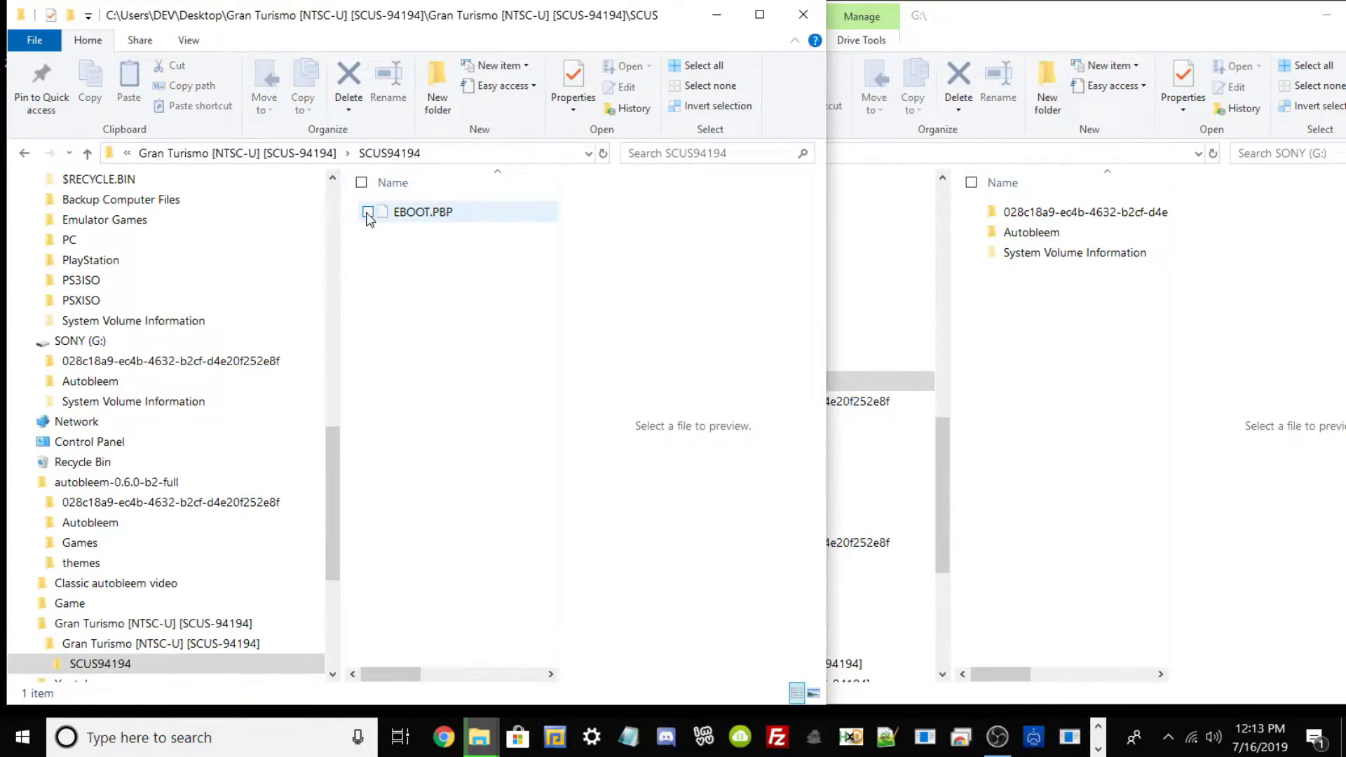
{"action": "left_click_drag", "start_coordinate": [396, 217], "coordinate": [1107, 638]}
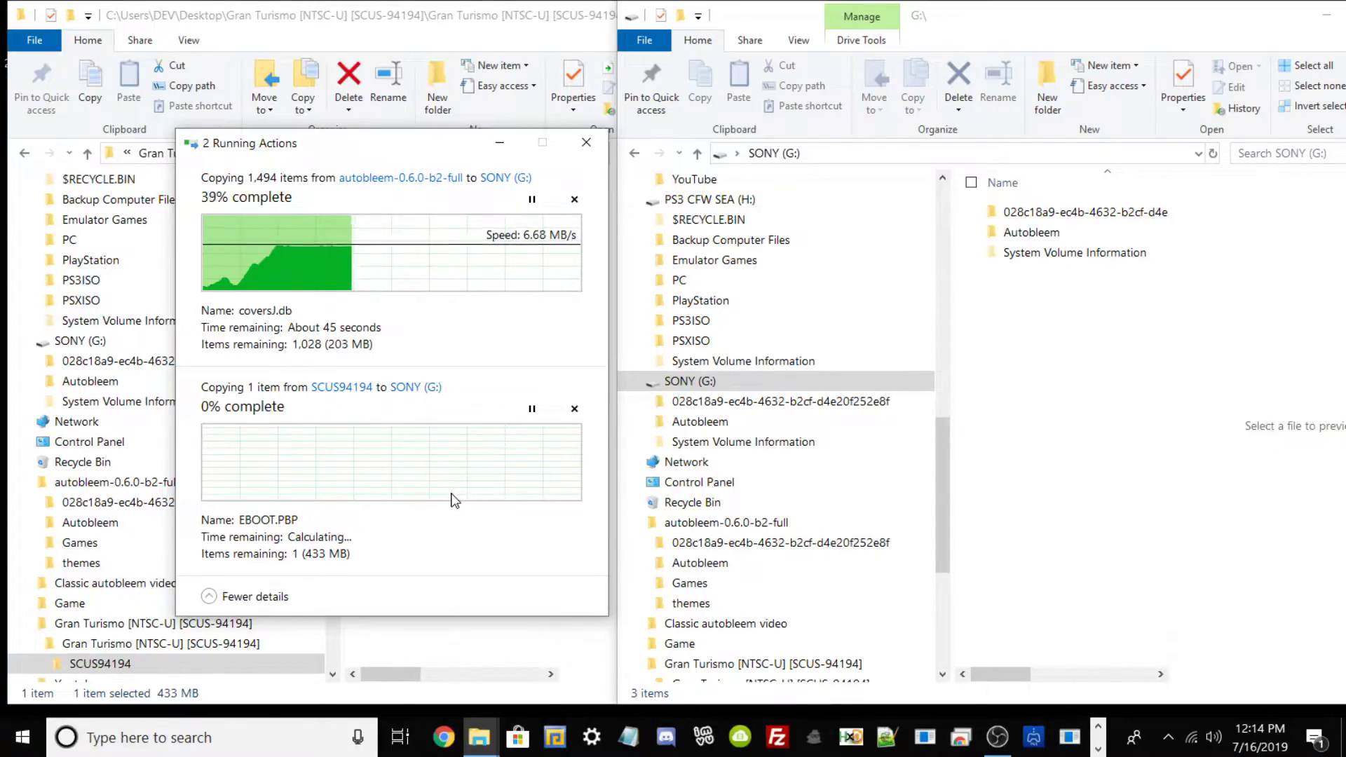
{"action": "left_click", "coordinate": [1168, 736]}
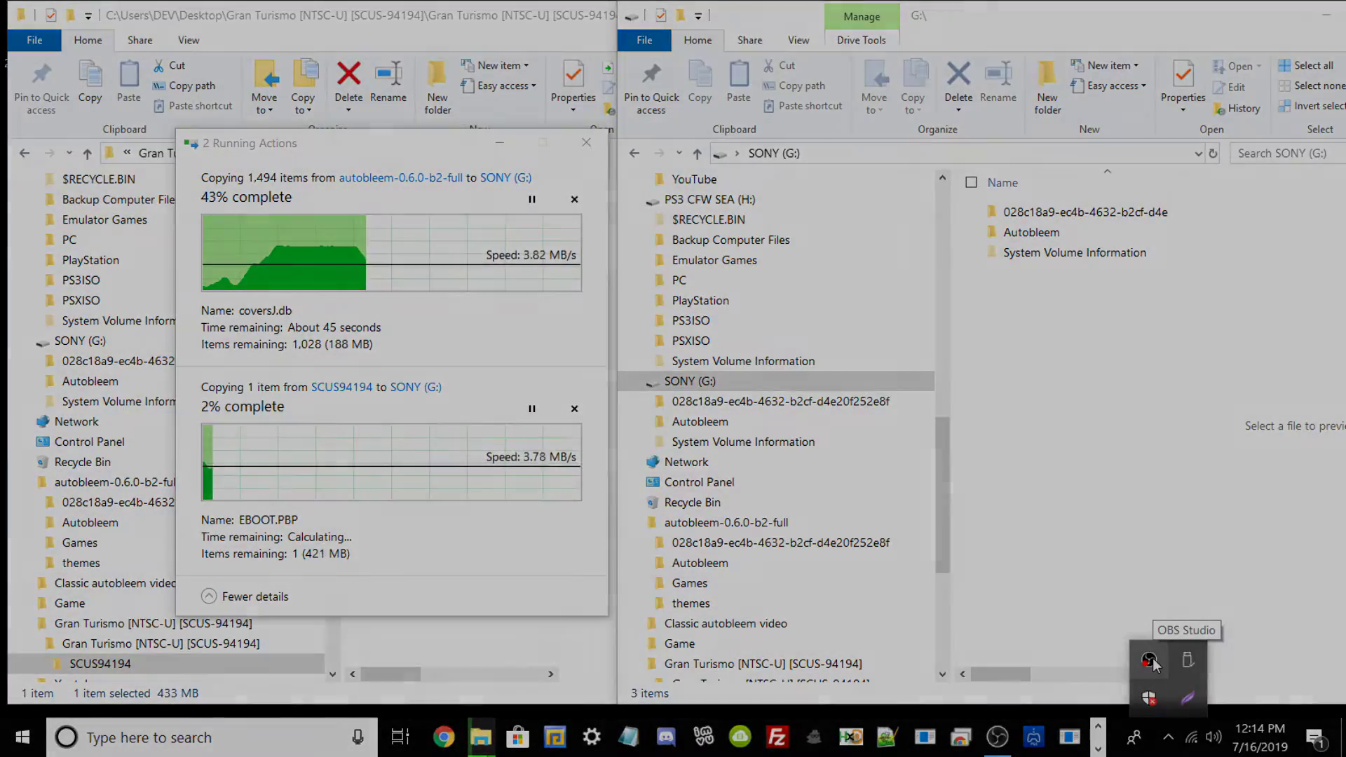
{"action": "right_click", "coordinate": [1150, 660]}
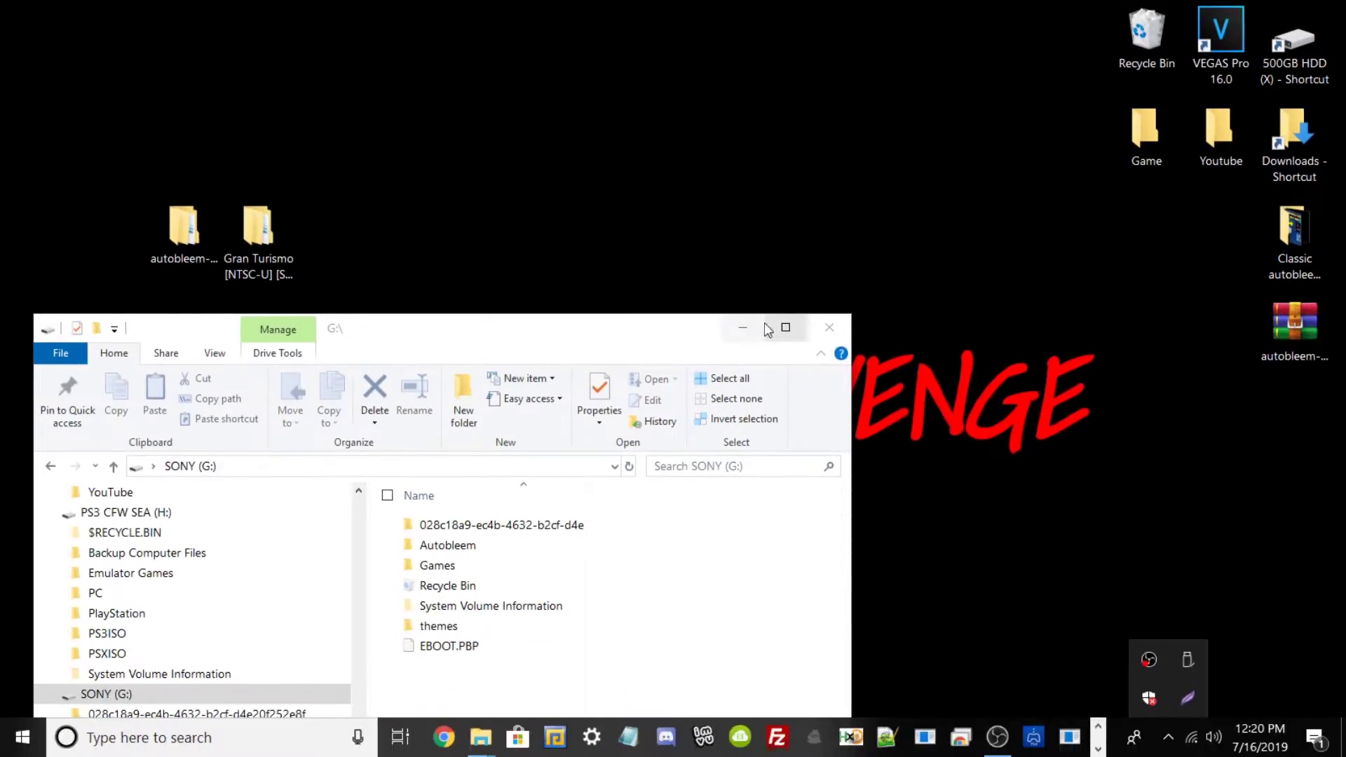
- Maximize the SONY (G:) window and move EBOOT.PBP from the drive's root into the Games folder
{"action": "left_click", "coordinate": [785, 328]}
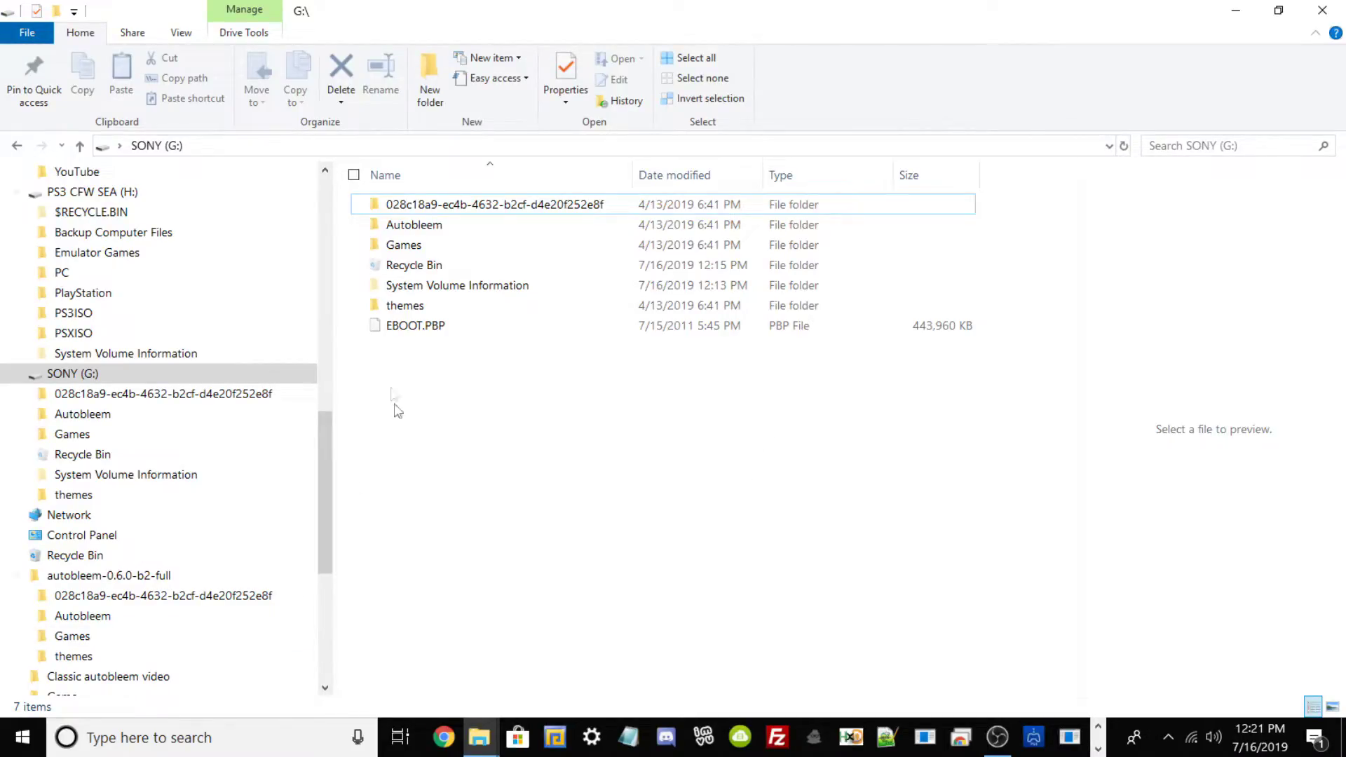
{"action": "left_click", "coordinate": [428, 327]}
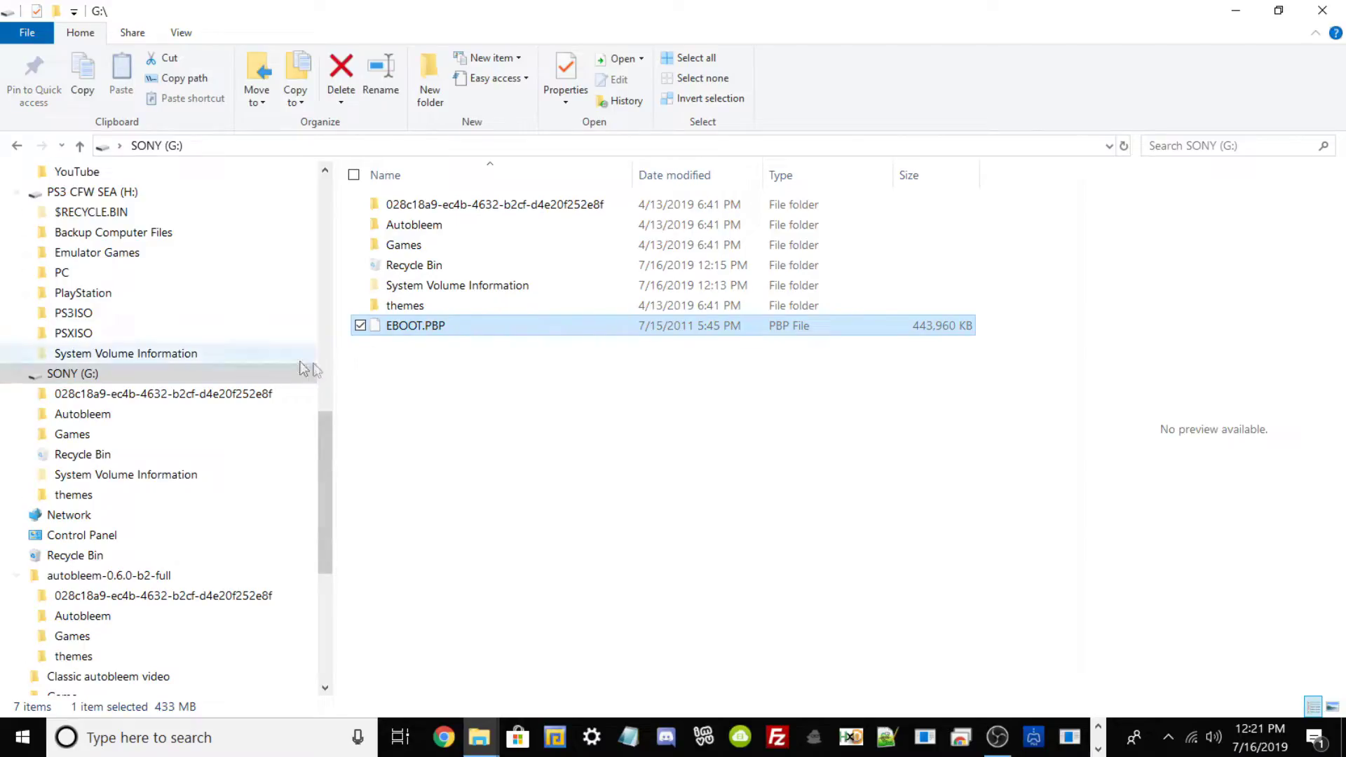
{"action": "left_click_drag", "start_coordinate": [392, 334], "coordinate": [431, 246]}
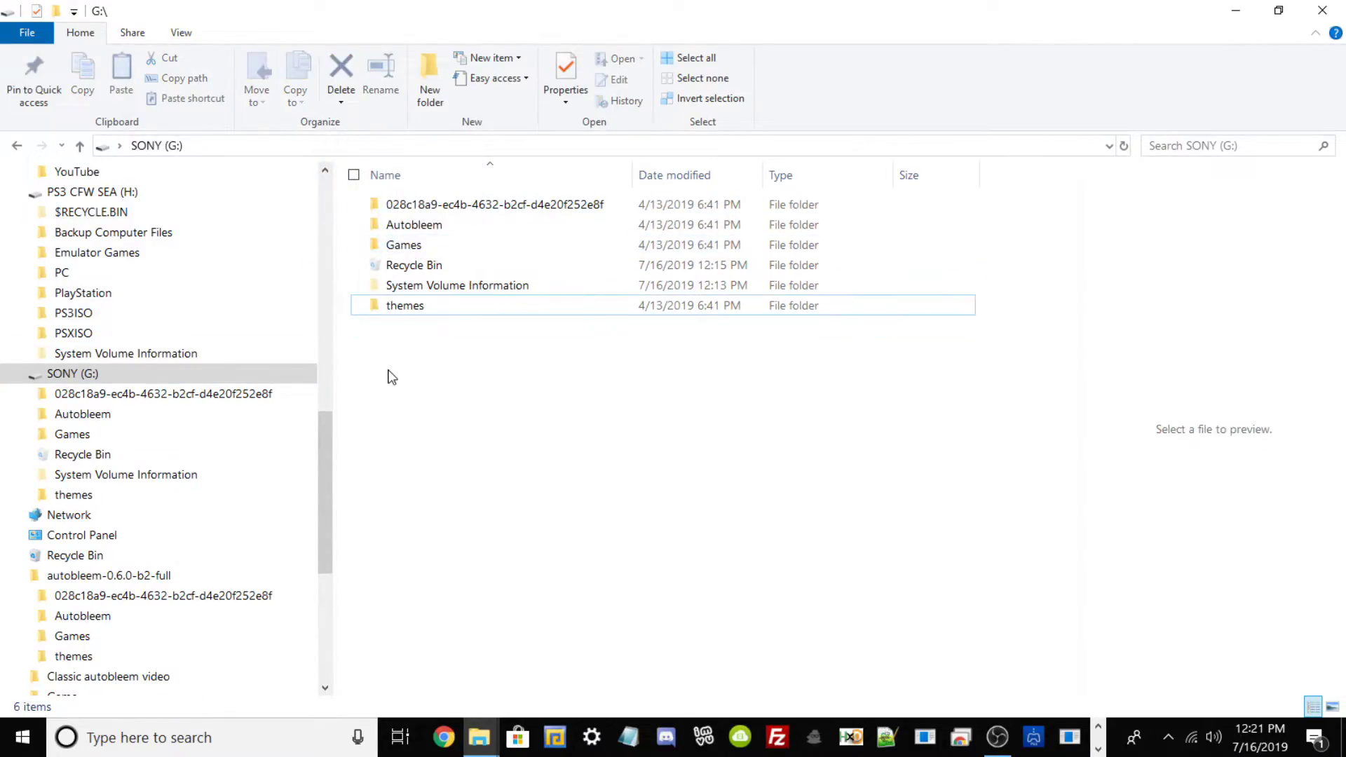
- Create a folder named Gran Turismo inside Games on SONY (G:) and move EBOOT.PBP into it
{"action": "left_click", "coordinate": [407, 245]}
{"action": "double_click", "coordinate": [407, 245]}
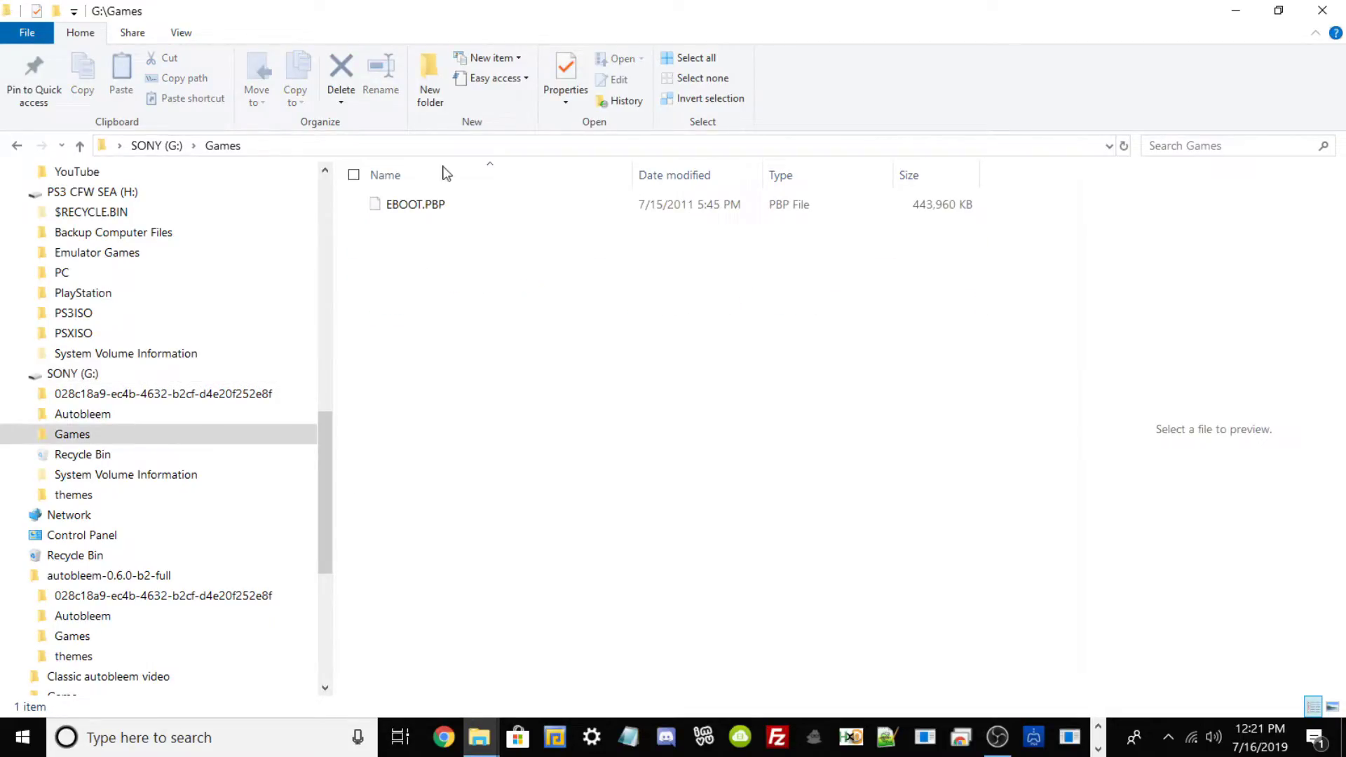
{"action": "left_click", "coordinate": [429, 90]}
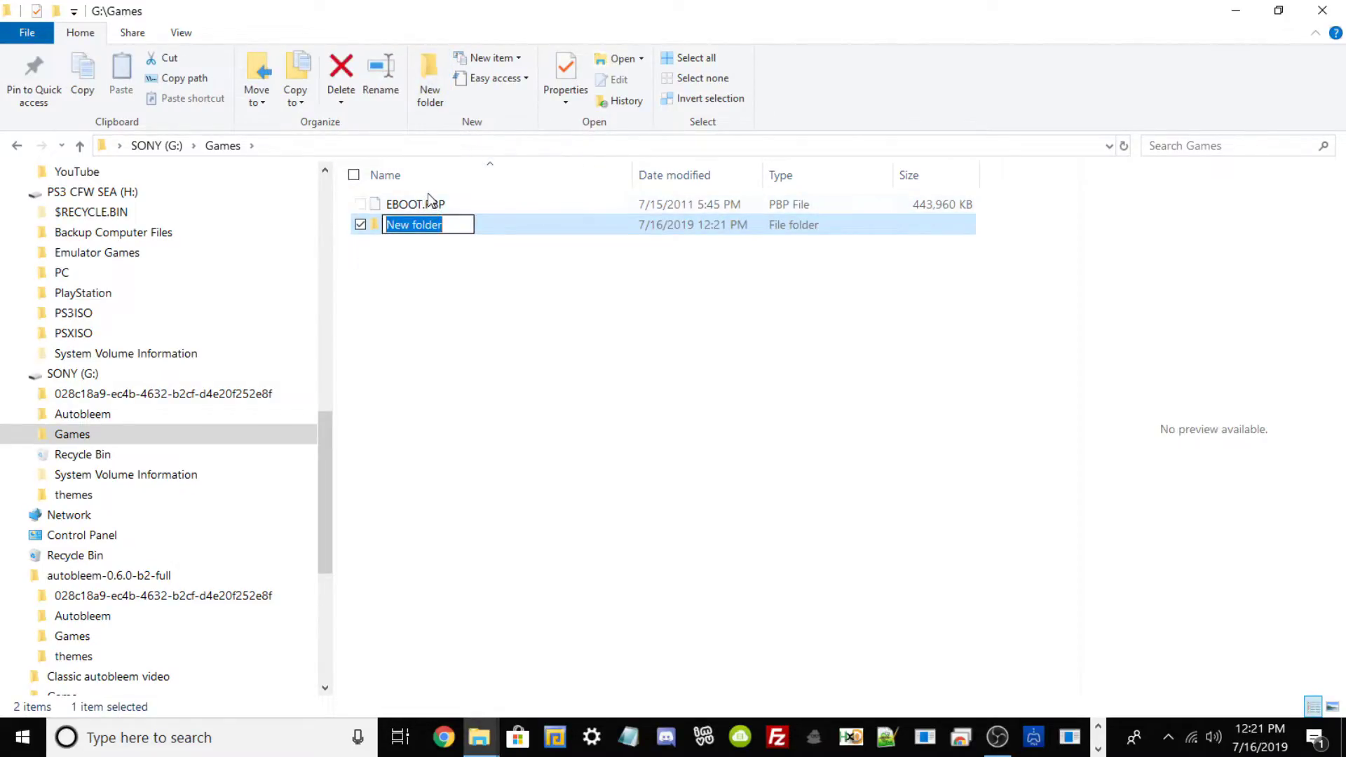
{"action": "type", "text": "g"}
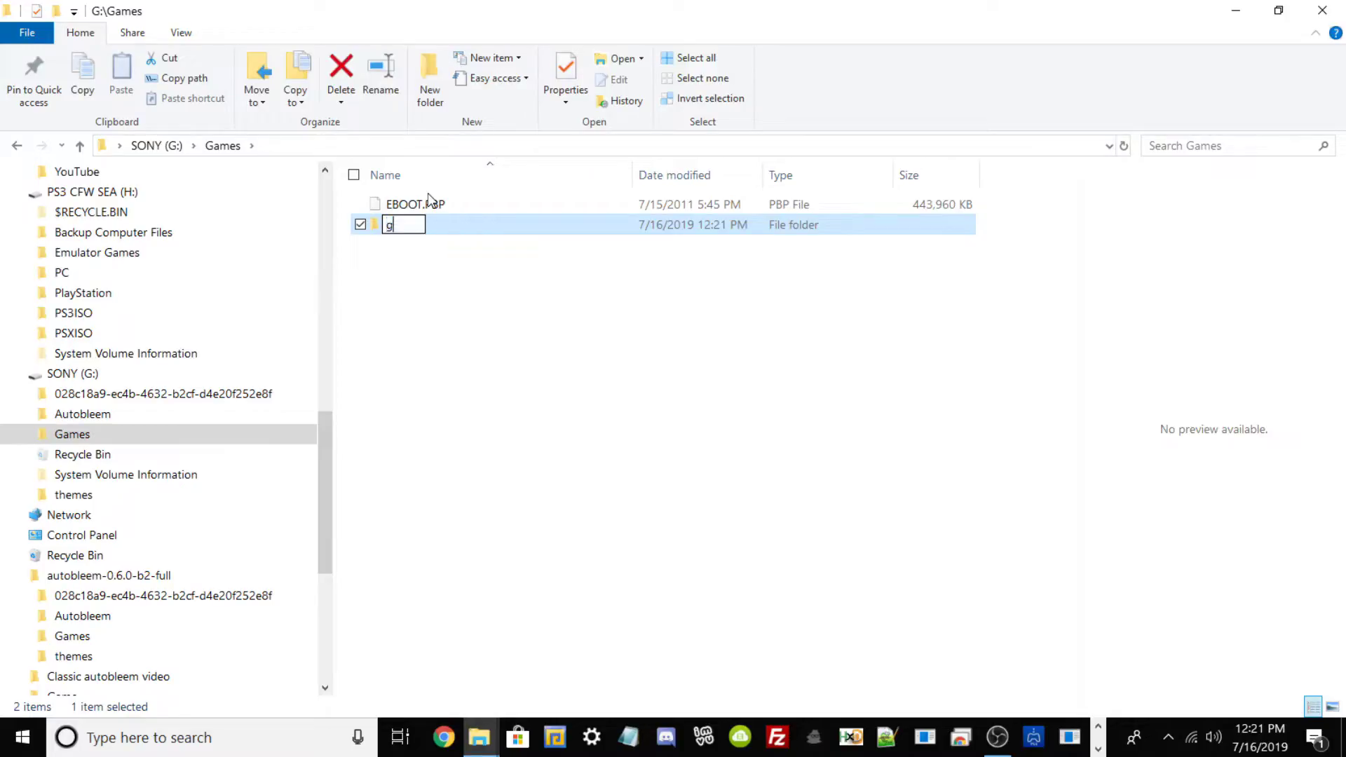
{"action": "type", "text": "ran Turismo"}
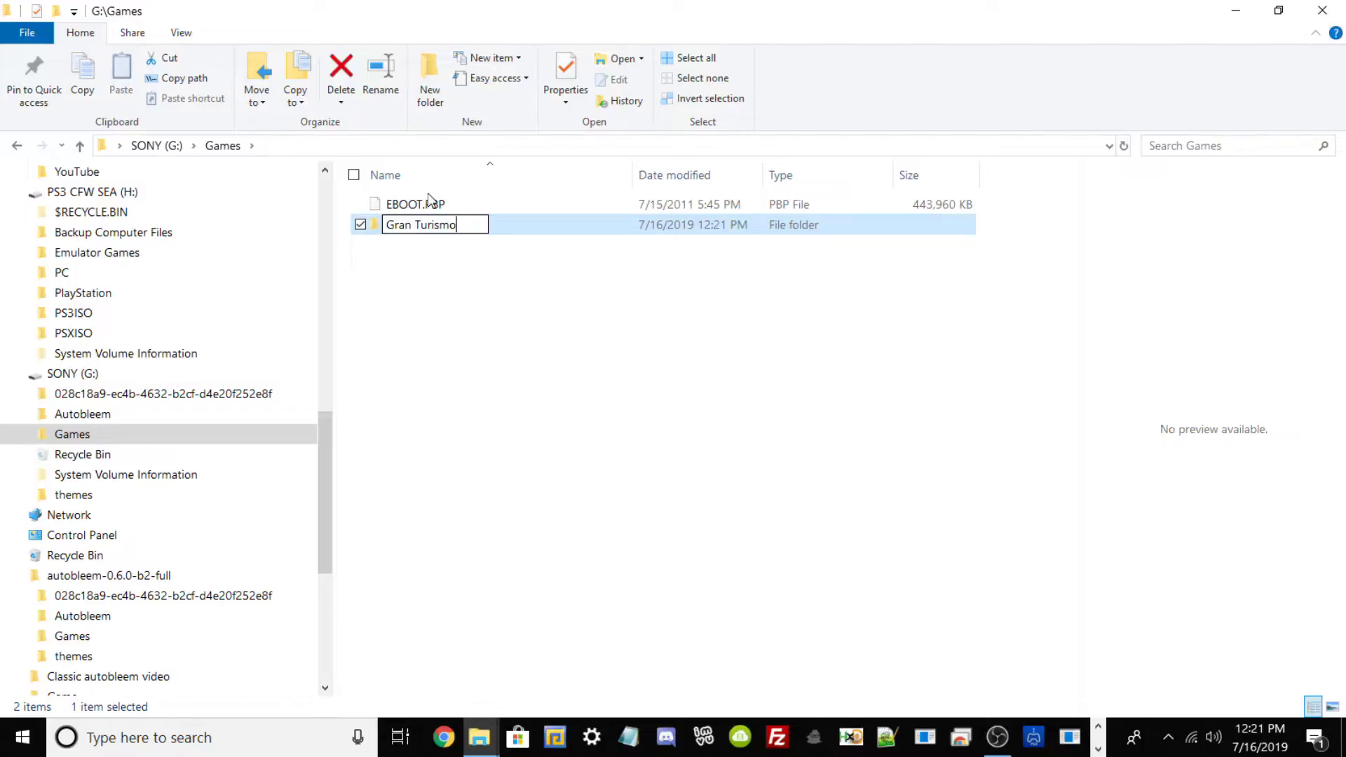
{"action": "key", "text": "Return"}
{"action": "left_click", "coordinate": [429, 204]}
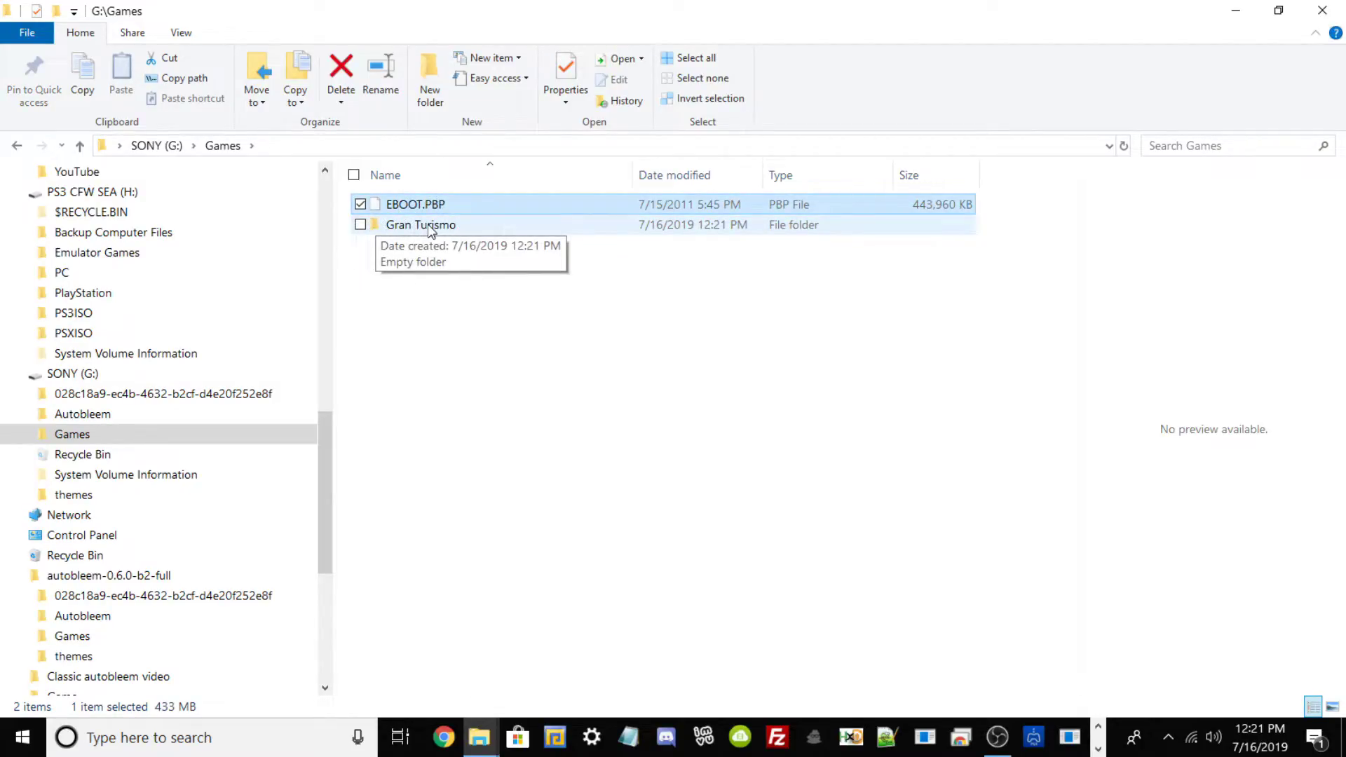
{"action": "left_click_drag", "start_coordinate": [421, 204], "coordinate": [450, 226]}
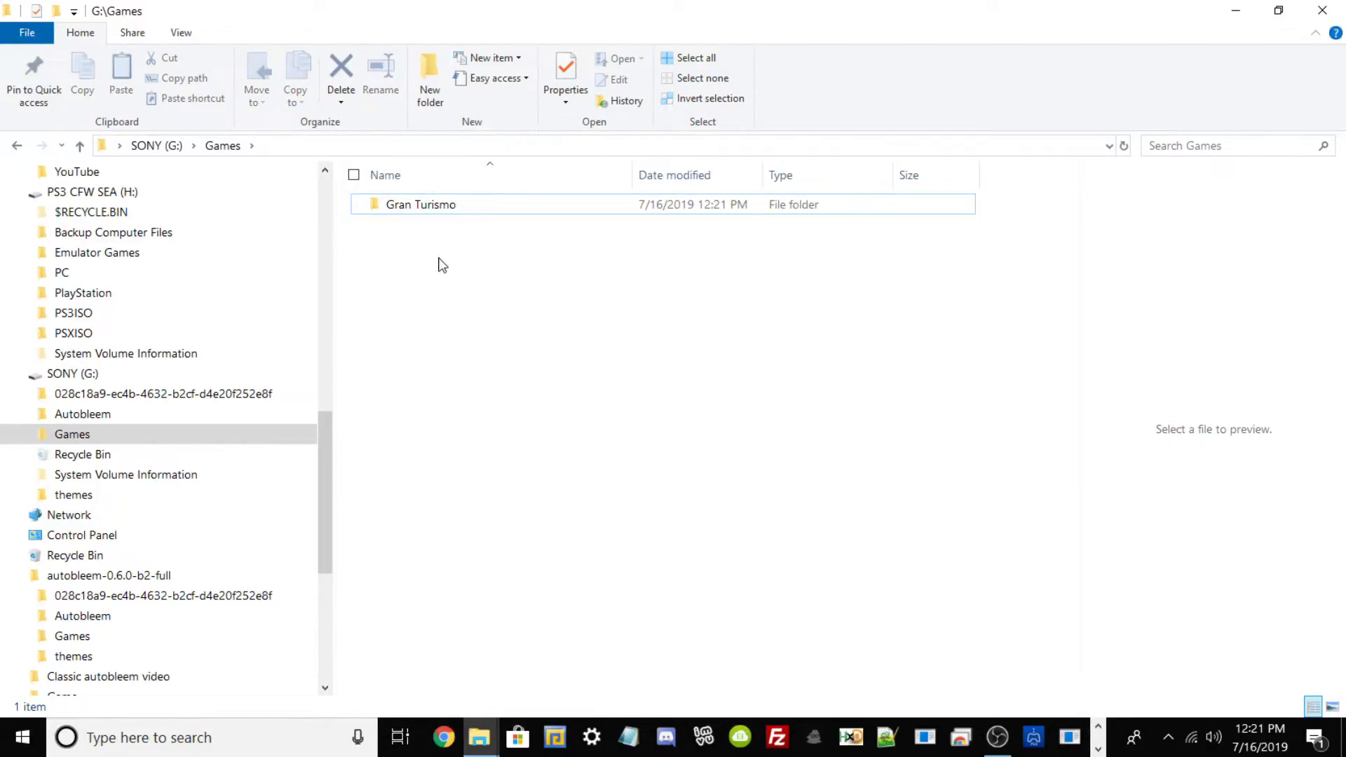
- Create a second folder named Crash Bandicoot inside Games and open it
{"action": "left_click", "coordinate": [433, 78]}
{"action": "type", "text": "Crash Band"}
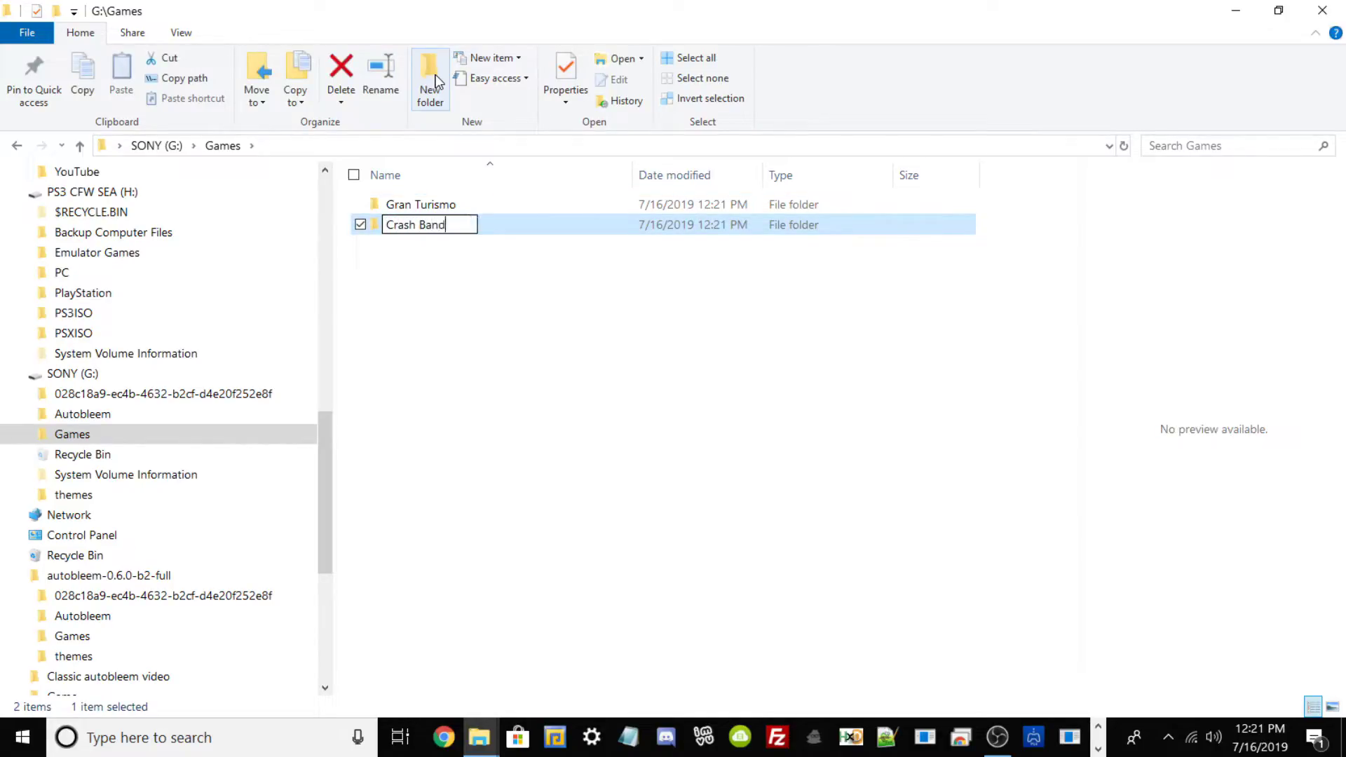
{"action": "type", "text": "icoot"}
{"action": "key", "text": "Return"}
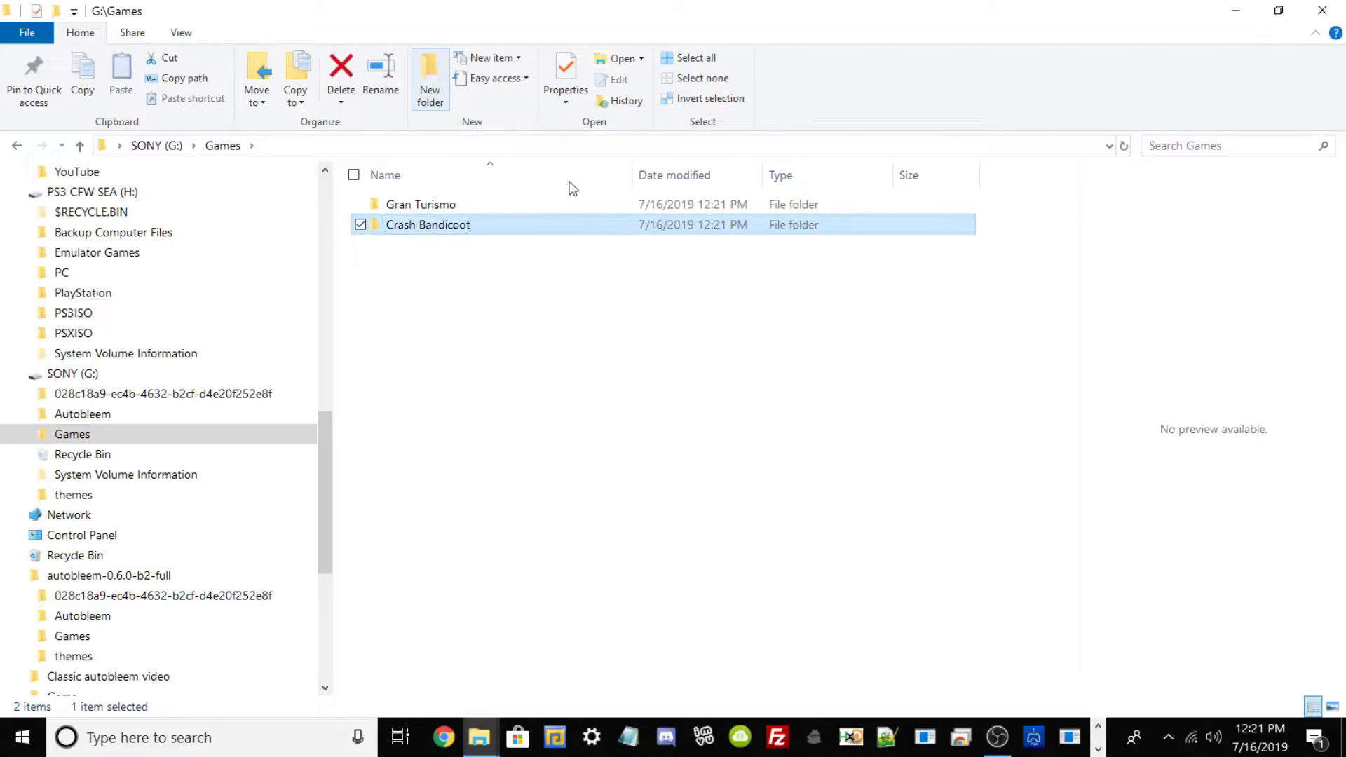
{"action": "key", "text": "Return"}
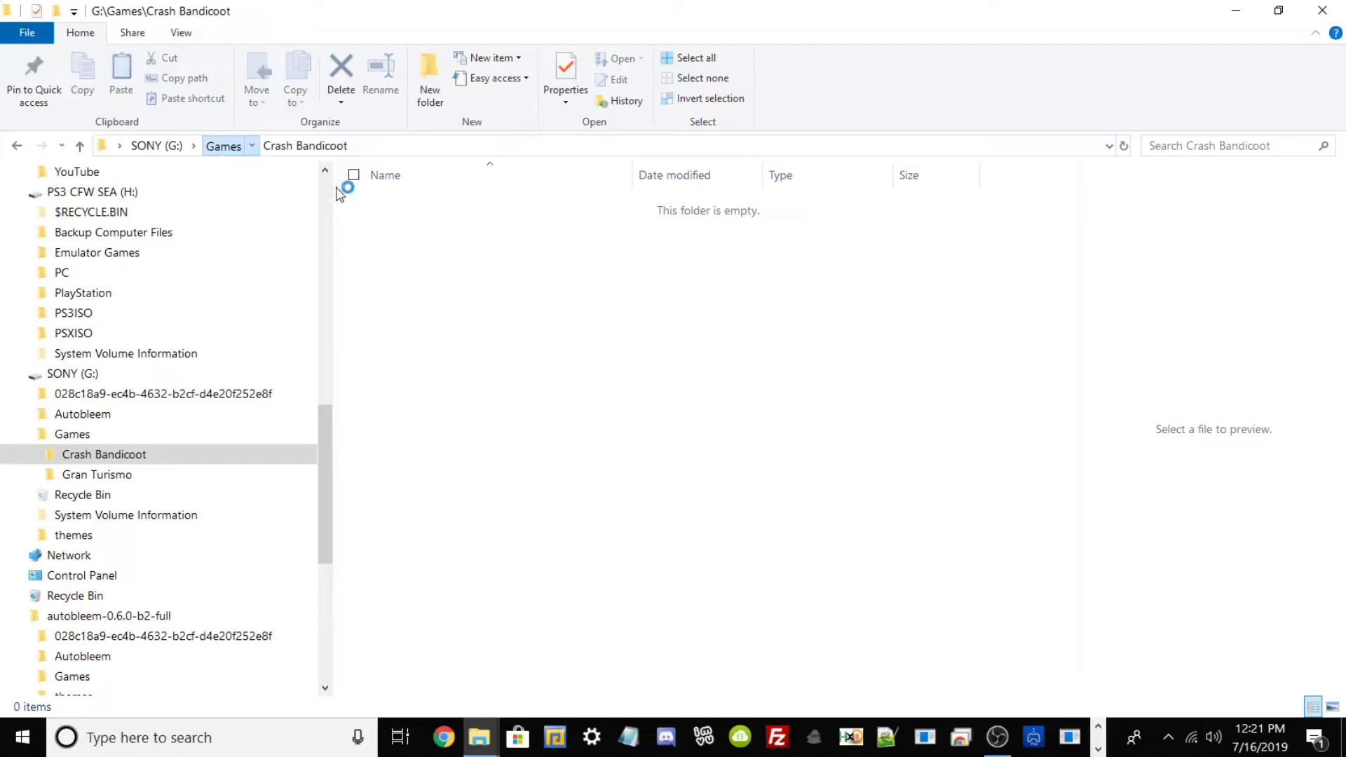
- Return to Games, delete the Crash Bandicoot folder, and select the Gran Turismo folder
{"action": "left_click", "coordinate": [217, 146]}
{"action": "left_click", "coordinate": [419, 224]}
{"action": "left_click", "coordinate": [439, 201]}
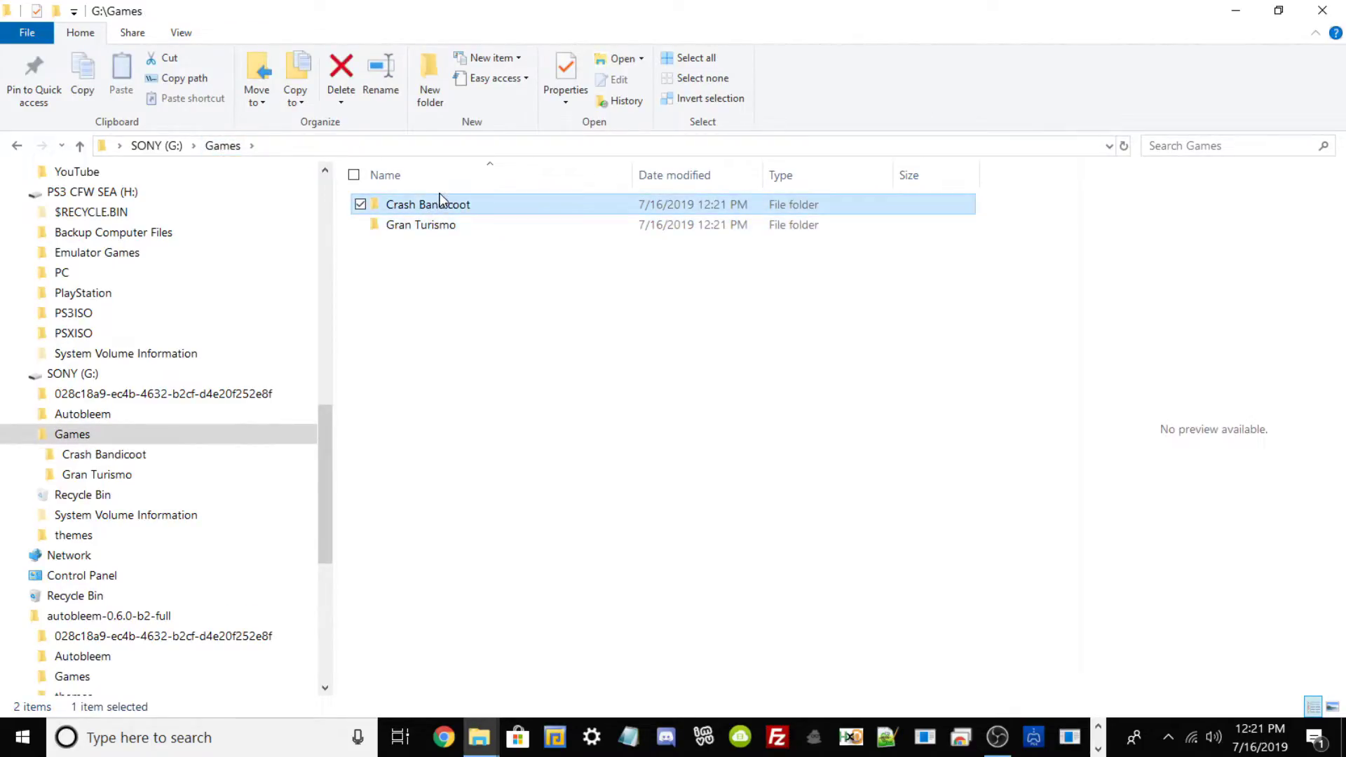
{"action": "key", "text": "Delete"}
{"action": "left_click", "coordinate": [412, 204]}
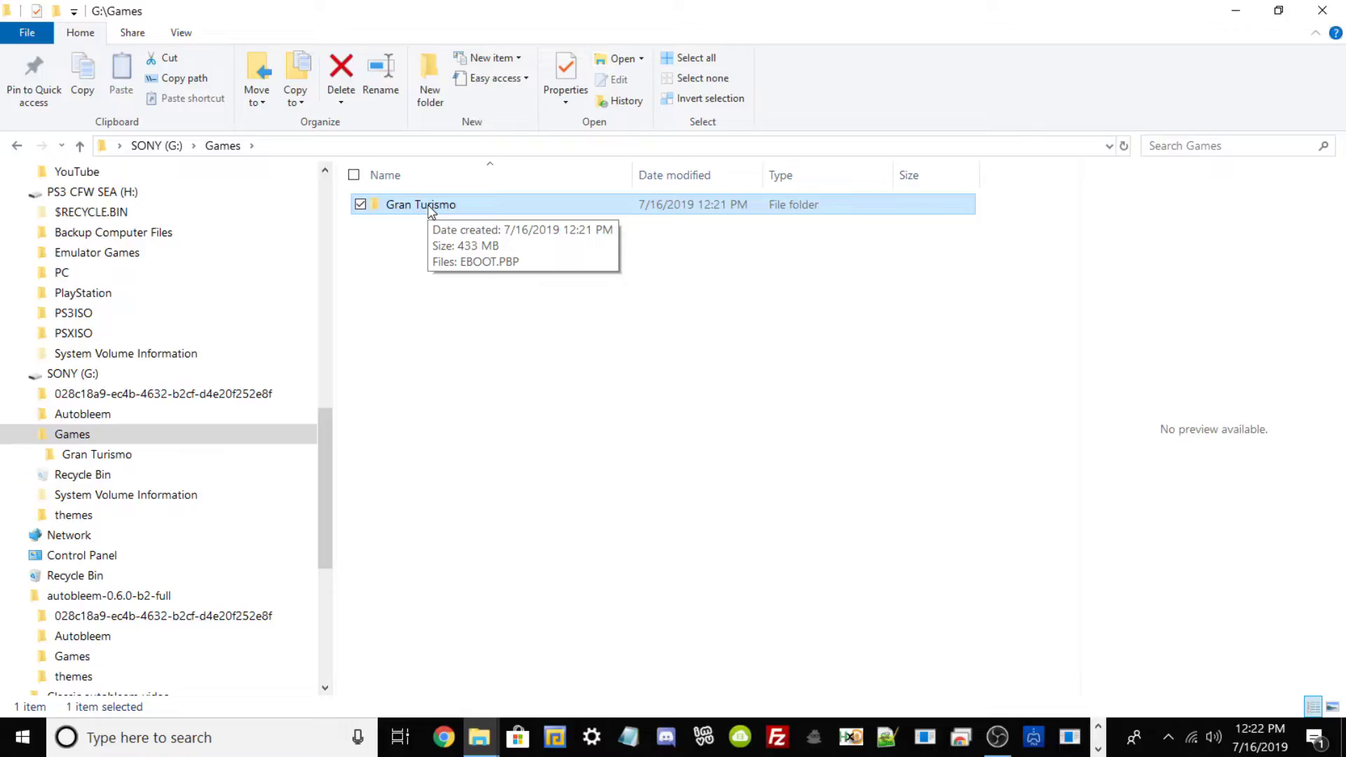
{"action": "left_click", "coordinate": [1167, 743]}
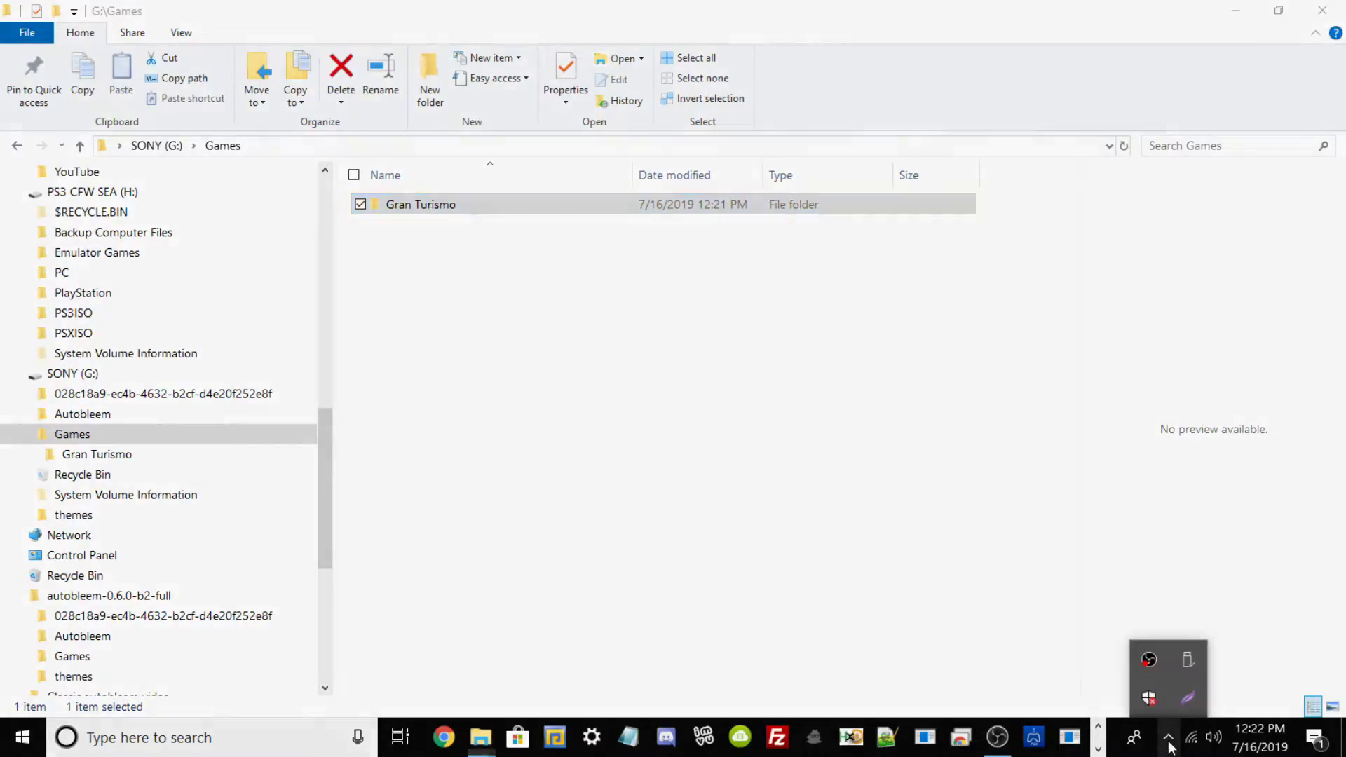